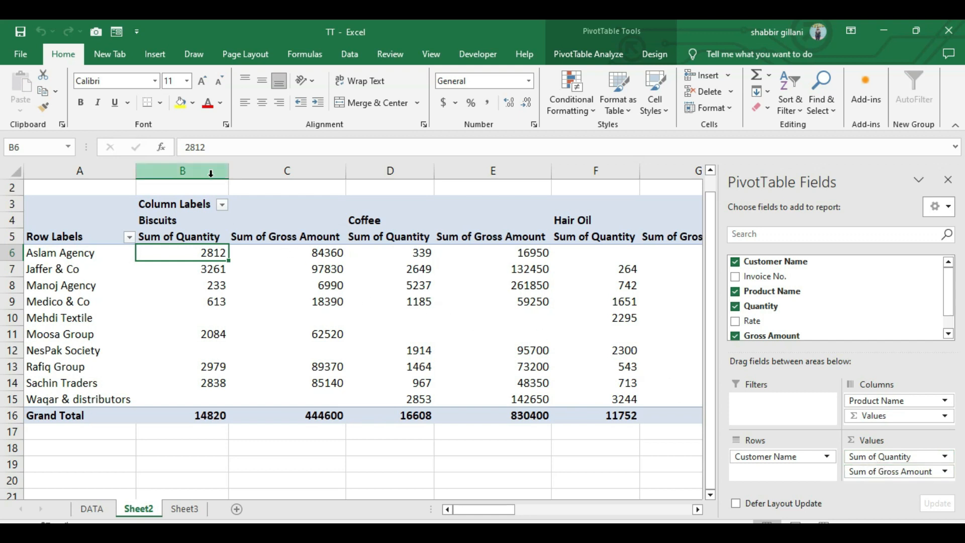
Examine how Sheet2's PivotTable pairs the quantity and gross amount columns under Biscuits and Coffee.
left_click(178, 224)
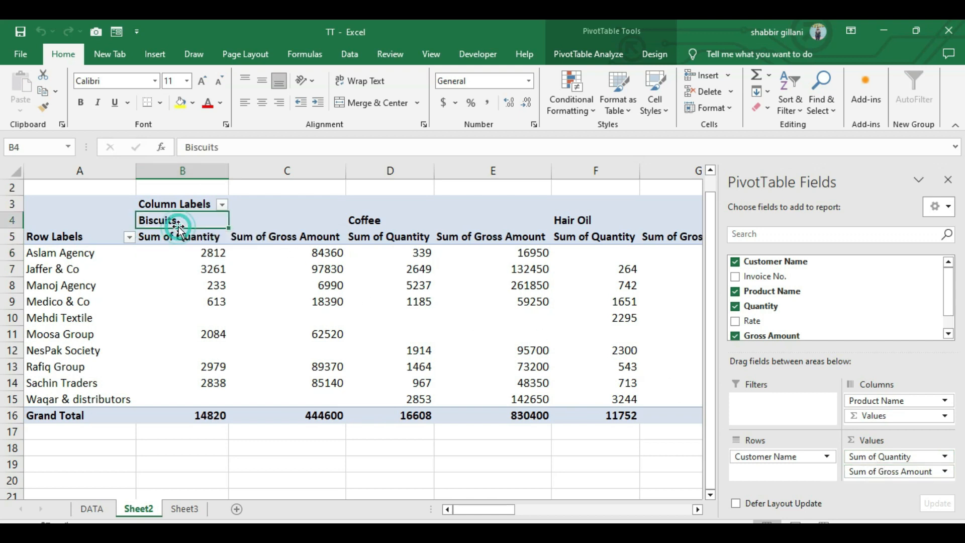
left_click(193, 164)
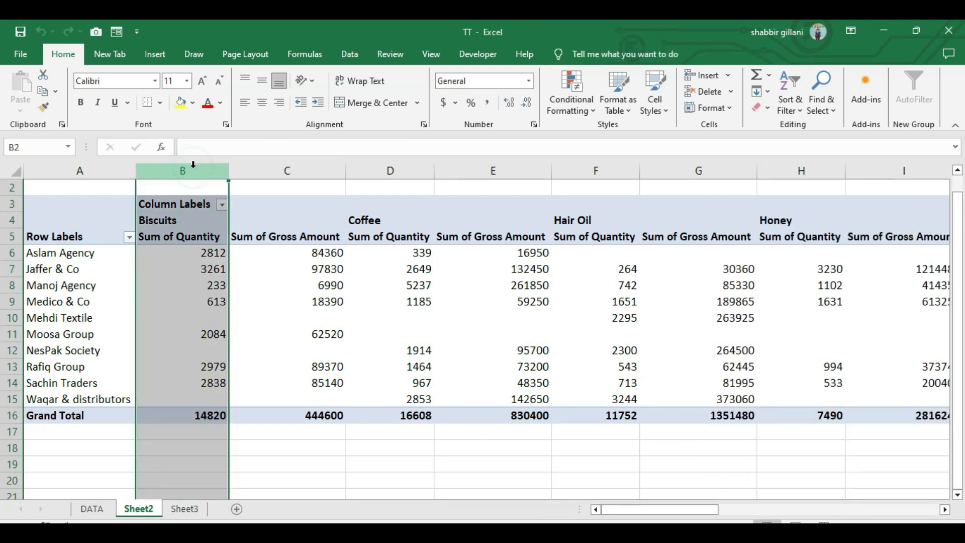
key("shift+Right")
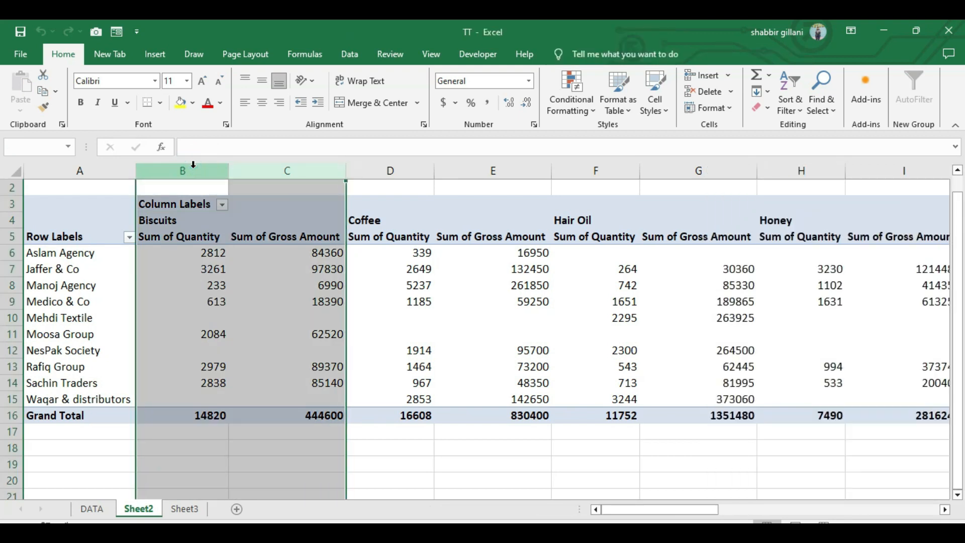
left_click(391, 225)
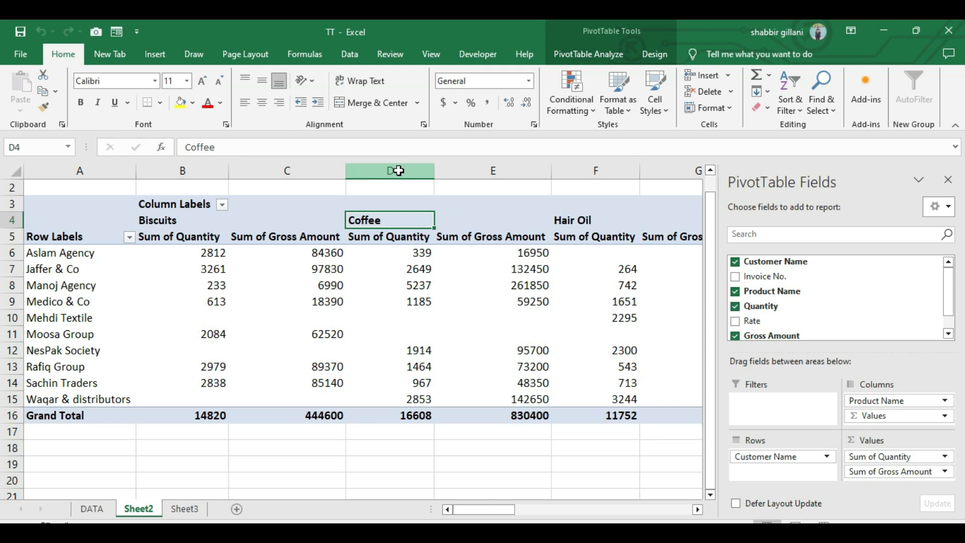
left_click(398, 171)
key("shift+Right")
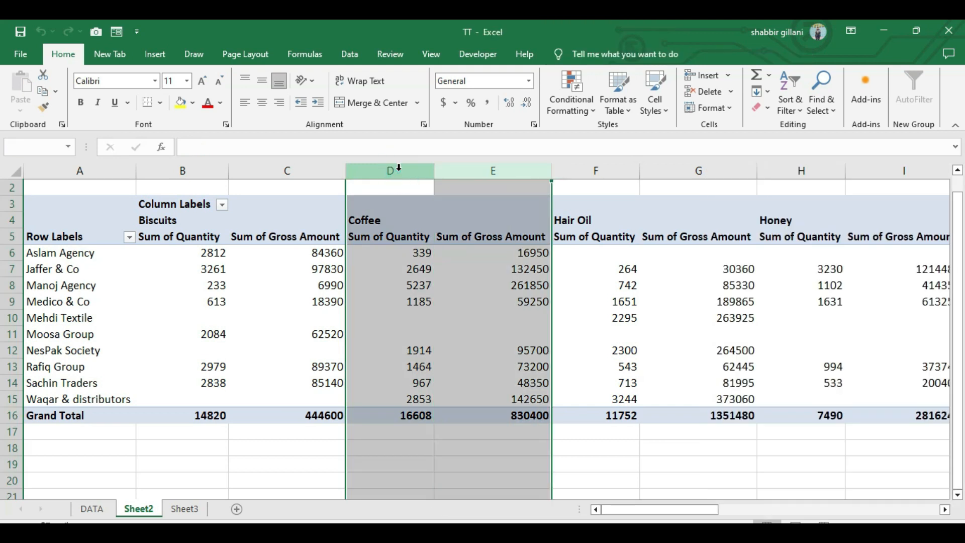
Look across the remaining product columns of Sheet2's PivotTable, from Hair Oil to the end of the table.
left_click(611, 261)
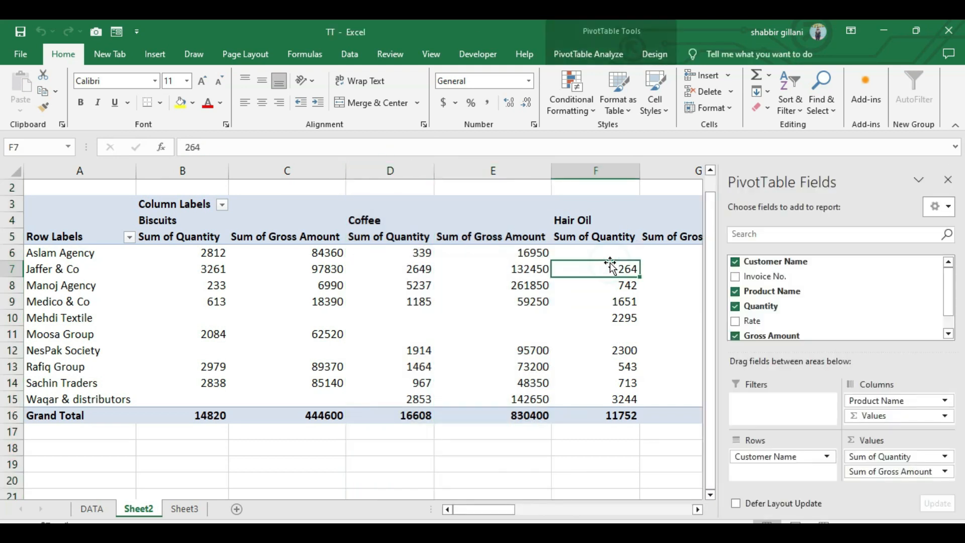
key("Right")
key("Right")
key("Right")
key("Right")
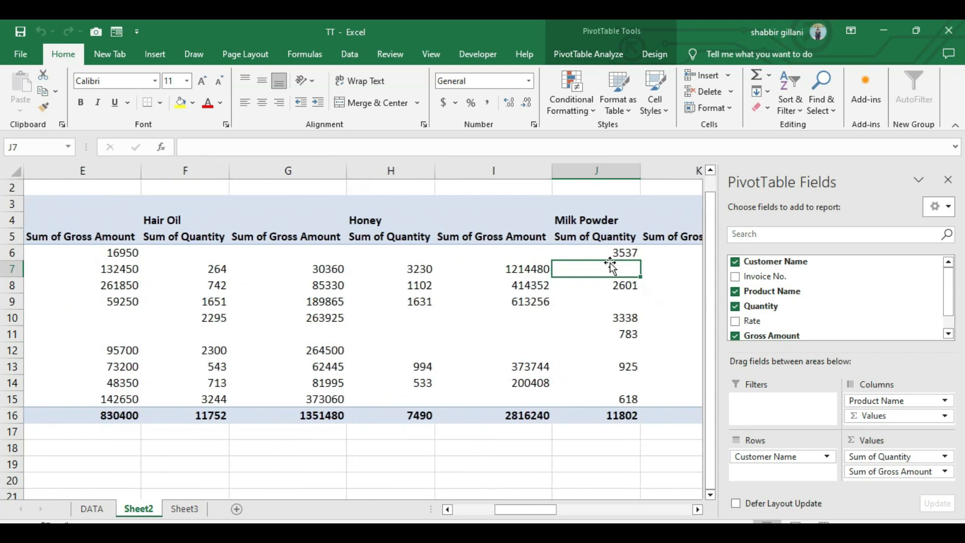
key("Right")
key("Right")
key("Right")
key("Right")
key("Right")
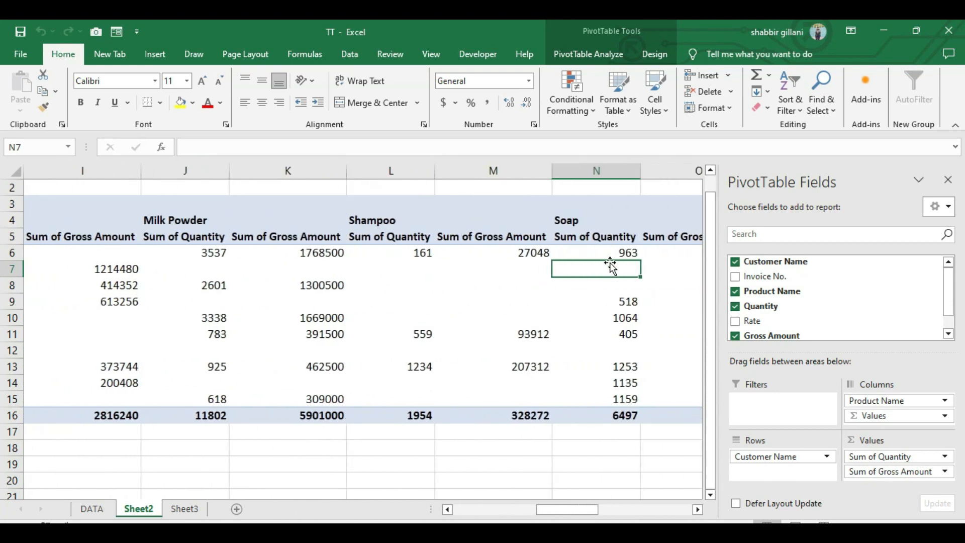
key("Right")
key("Right")
key("Right")
key("Right")
key("Right")
key("Right")
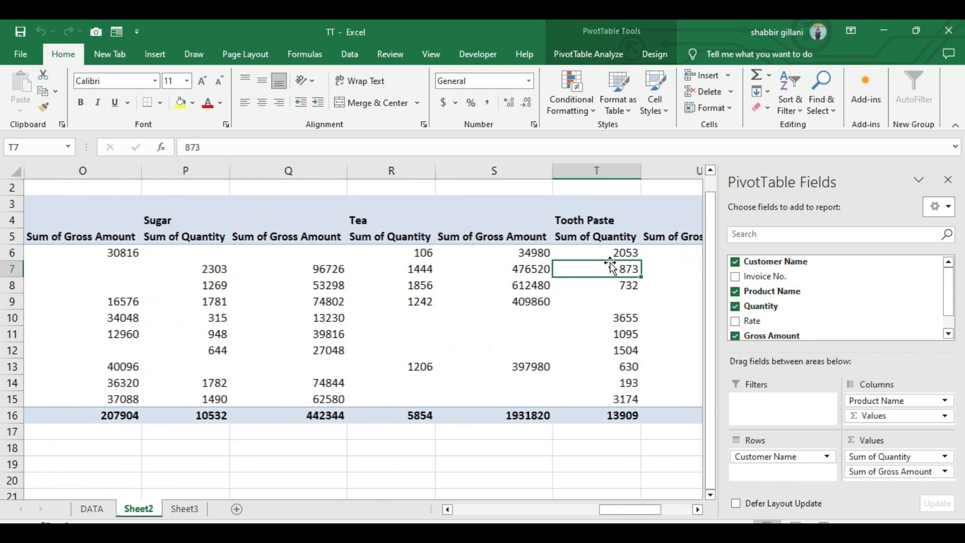
key("Right")
key("Right")
key("Right")
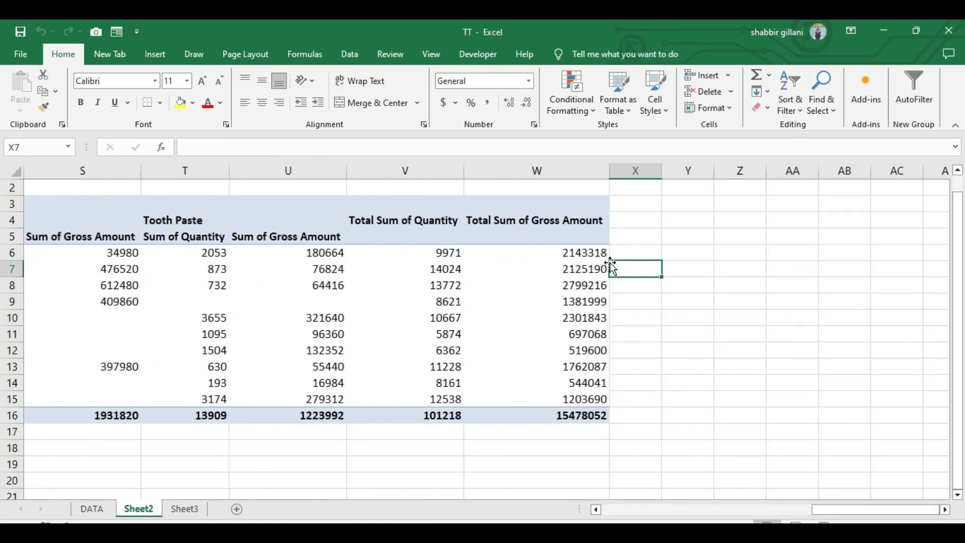
Examine the Total Sum of Quantity and Total Sum of Gross Amount columns in Sheet2's PivotTable.
left_click(421, 164)
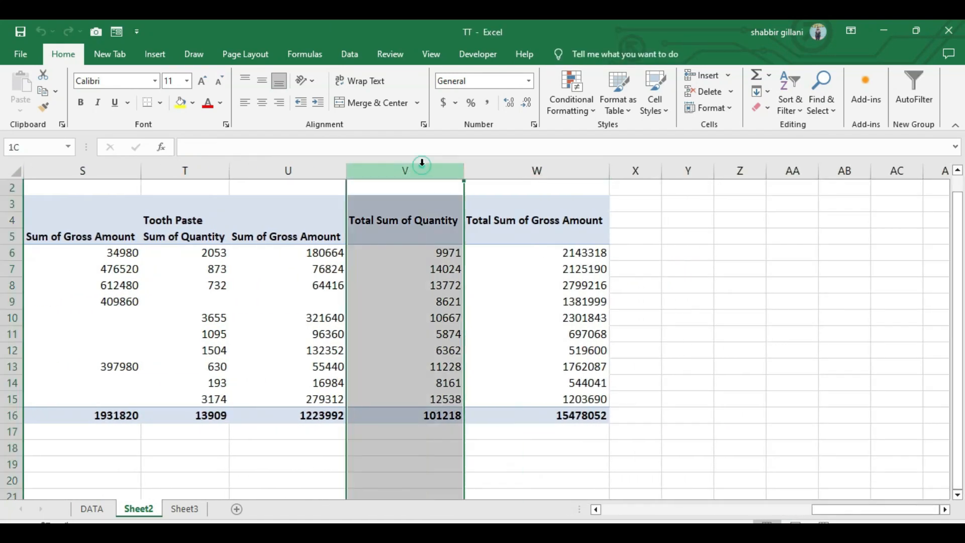
left_click(534, 170)
left_click(339, 315)
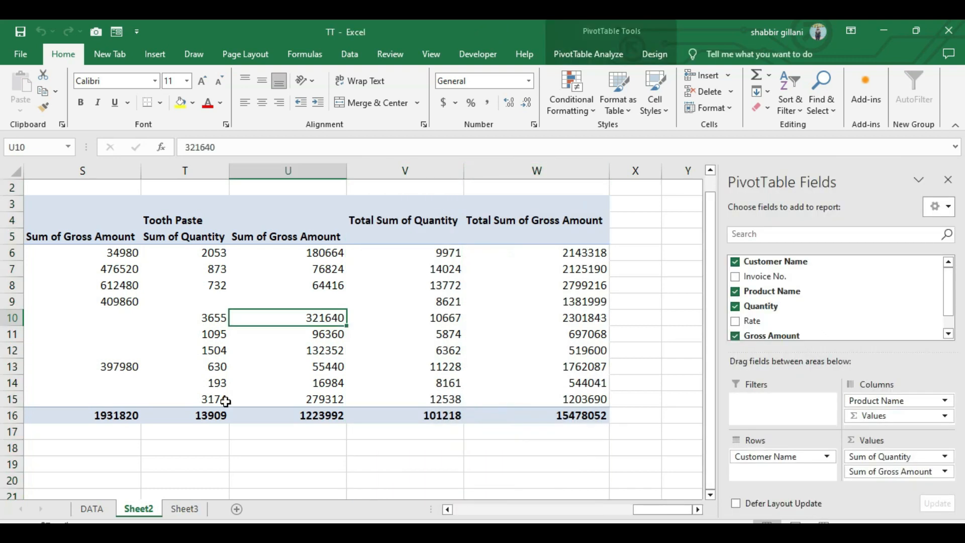
Open Sheet3 and examine its block of Sum of Quantity columns from Biscuits through Tooth Paste.
left_click(184, 508)
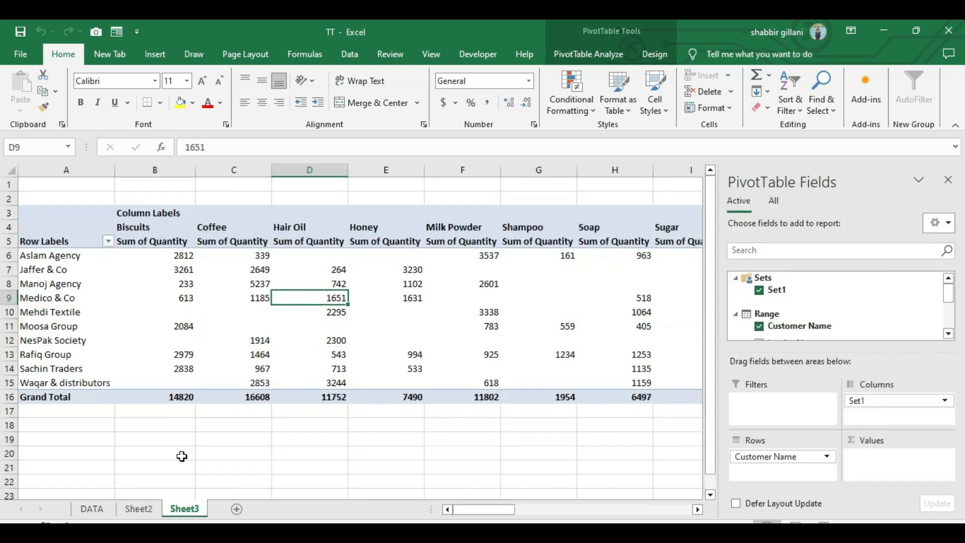
left_click(146, 268)
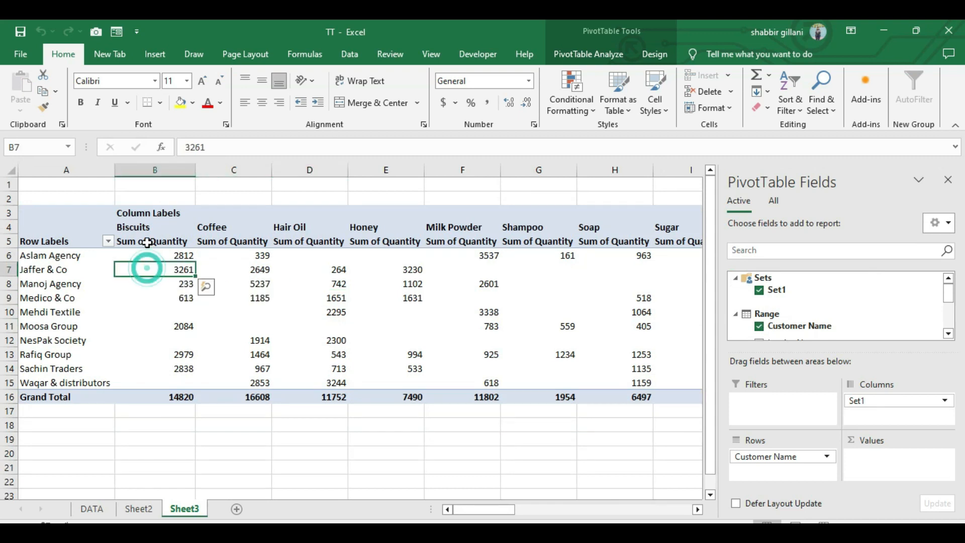
left_click(153, 227)
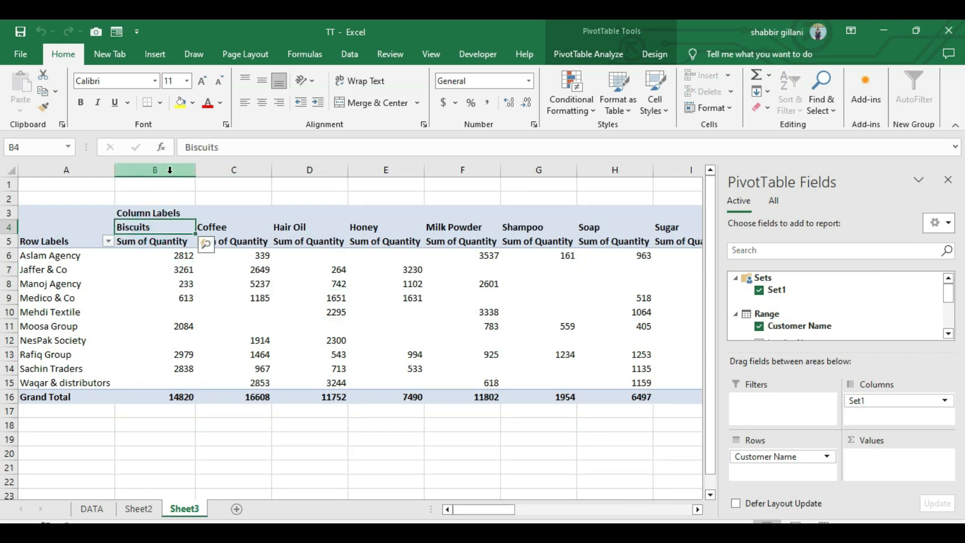
left_click(170, 169)
left_click_drag(271, 170, 859, 169)
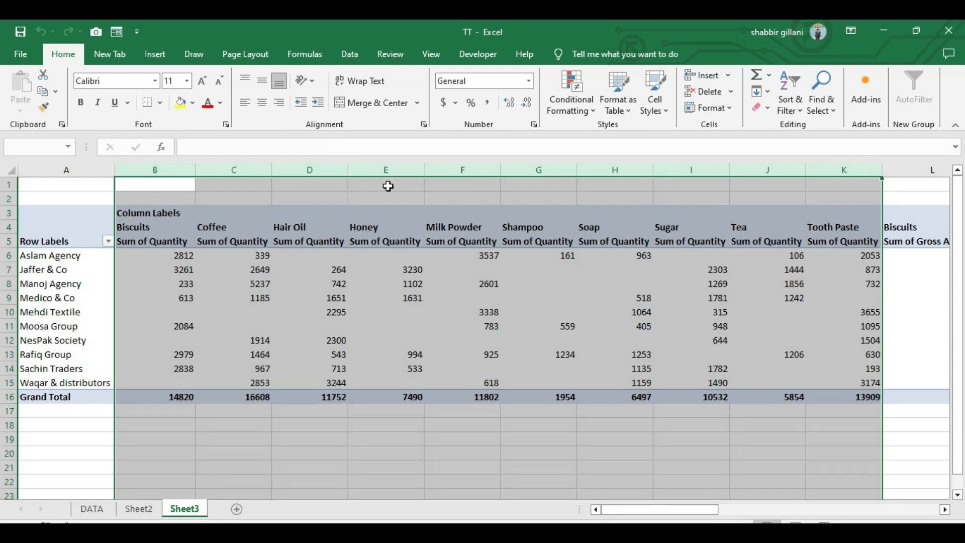
Look through the Sum of Gross Amount columns for each product in Sheet3's PivotTable.
left_click(918, 236)
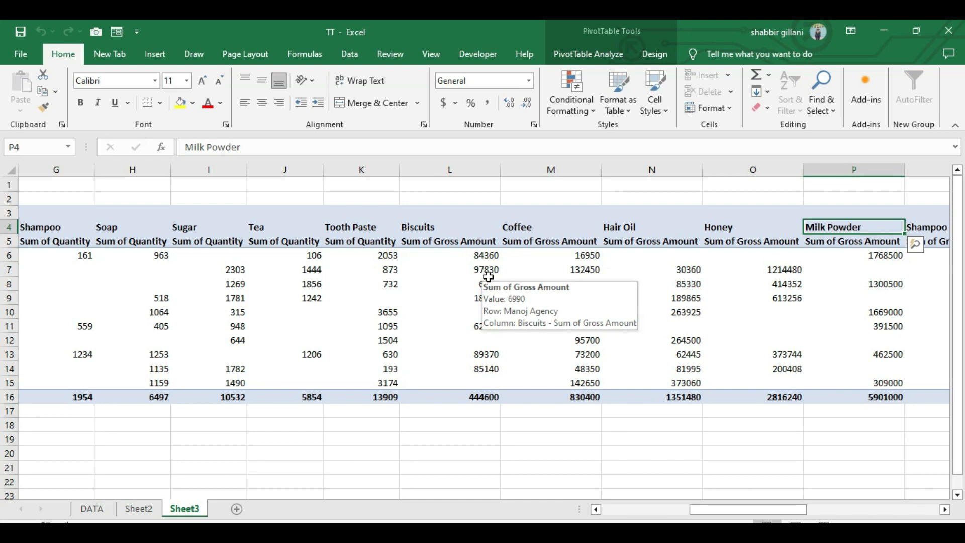
key("Right")
key("Right")
key("Right")
key("Right")
key("Right")
key("Right")
key("Right")
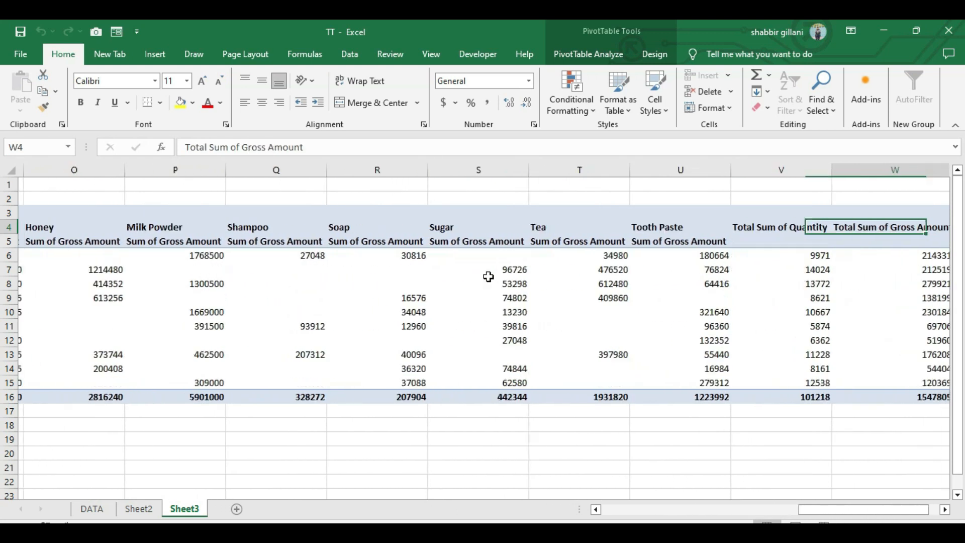
key("Right")
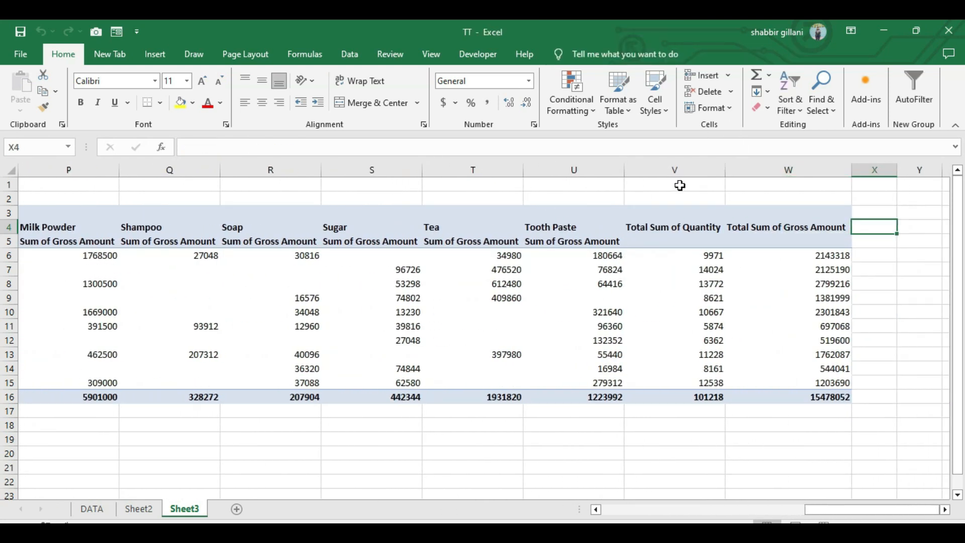
Examine the Total Sum of Quantity and Total Sum of Gross Amount columns in Sheet3's PivotTable.
left_click(681, 169)
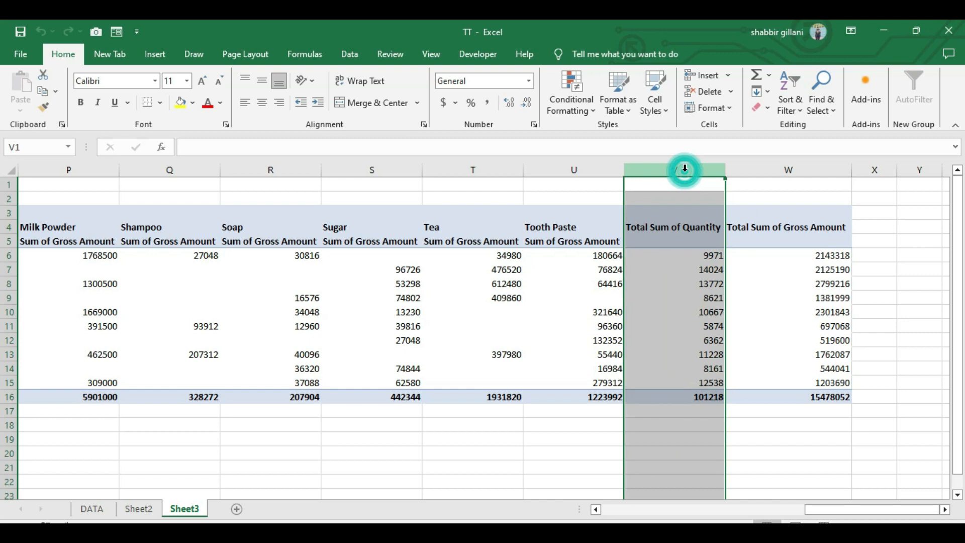
left_click(786, 171)
left_click(509, 296)
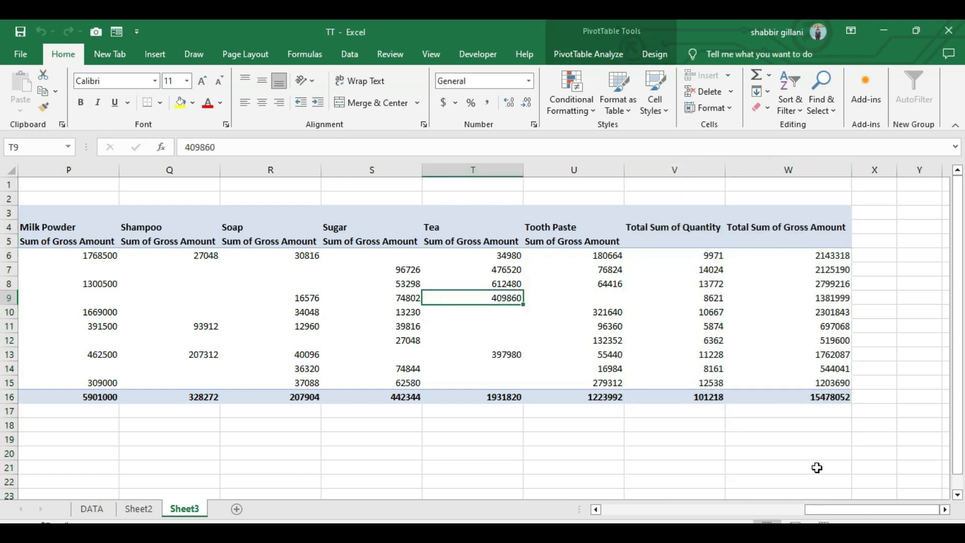
Compare the column arrangement of the PivotTables in Sheet2 and Sheet3.
left_click_drag(831, 517, 629, 512)
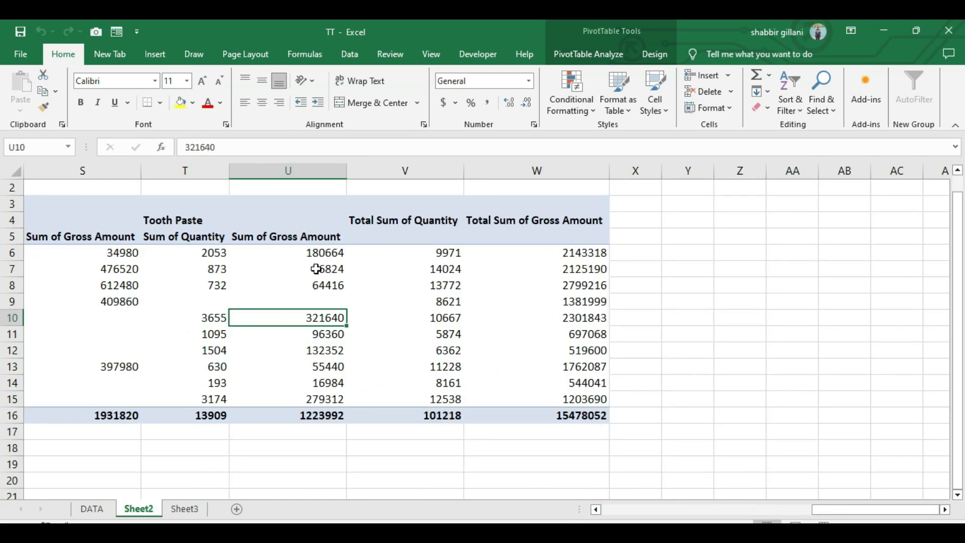
left_click(316, 269)
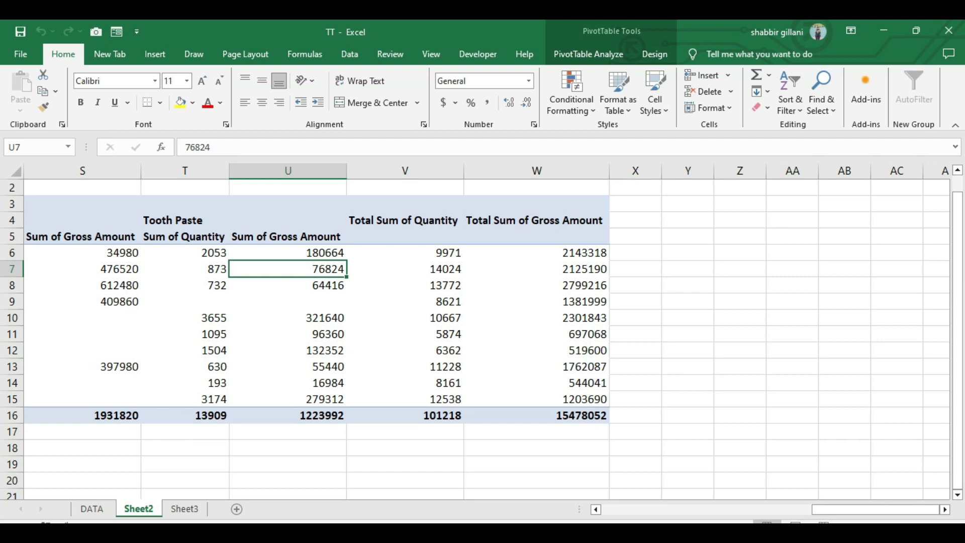
left_click(181, 515)
left_click(237, 299)
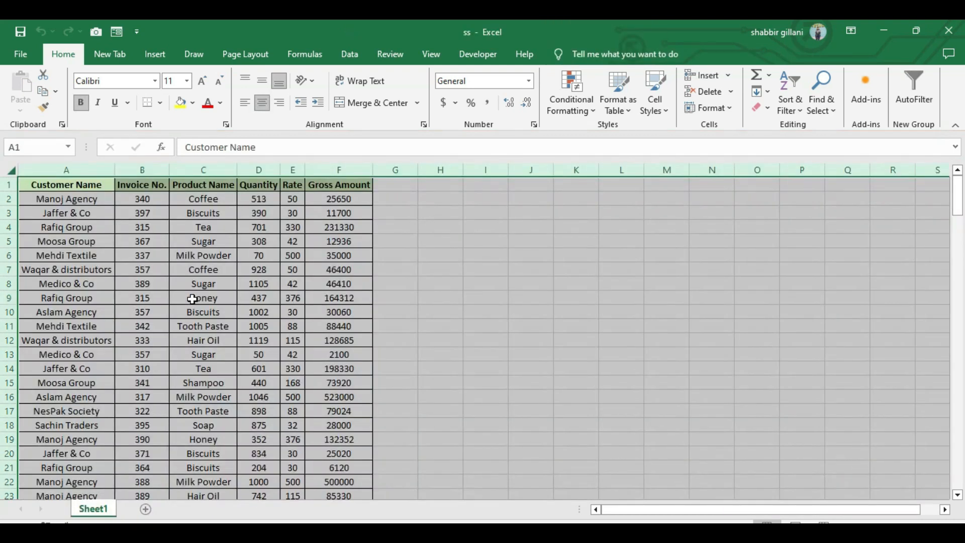
Create a PivotTable on a new worksheet from the sales data in Sheet1, range A1:F169.
left_click(192, 299)
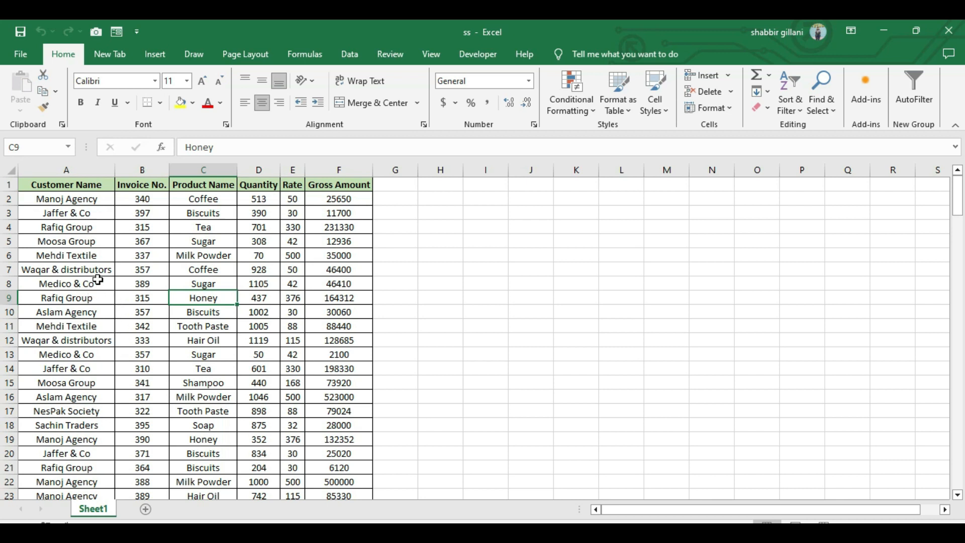
key("ctrl+a")
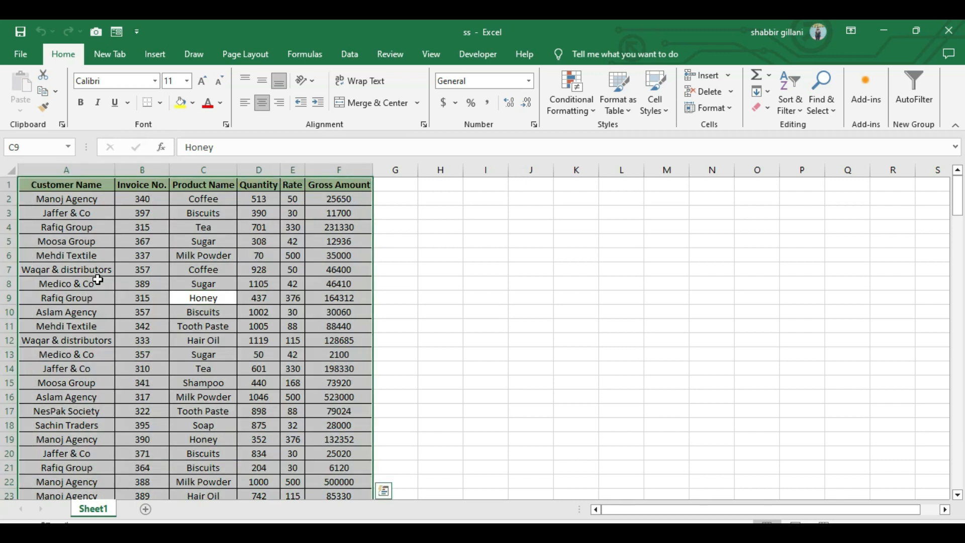
left_click(154, 57)
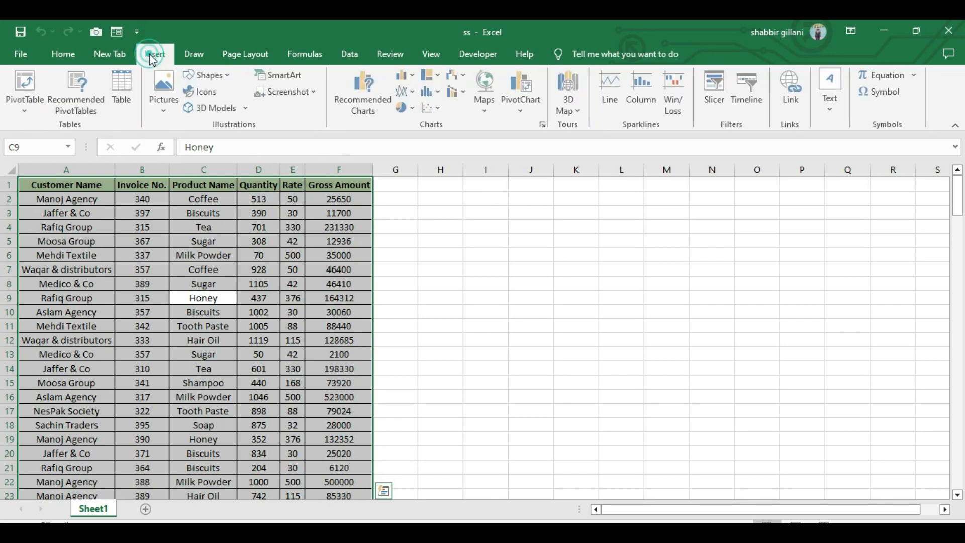
left_click(30, 82)
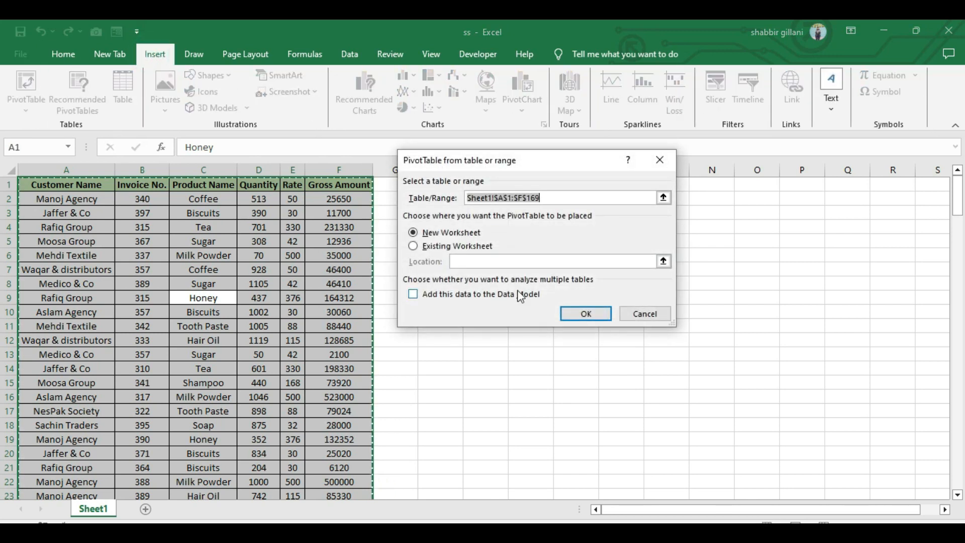
left_click(579, 314)
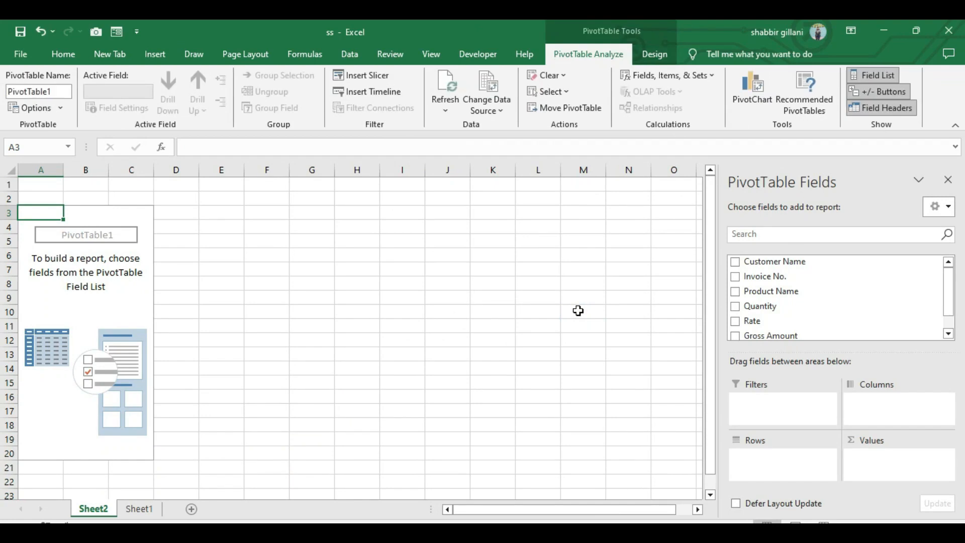
Lay out the PivotTable with Customer Name as rows, Product Name as columns, and Quantity and Gross Amount as summed values.
left_click_drag(763, 260, 758, 465)
left_click_drag(761, 292, 905, 419)
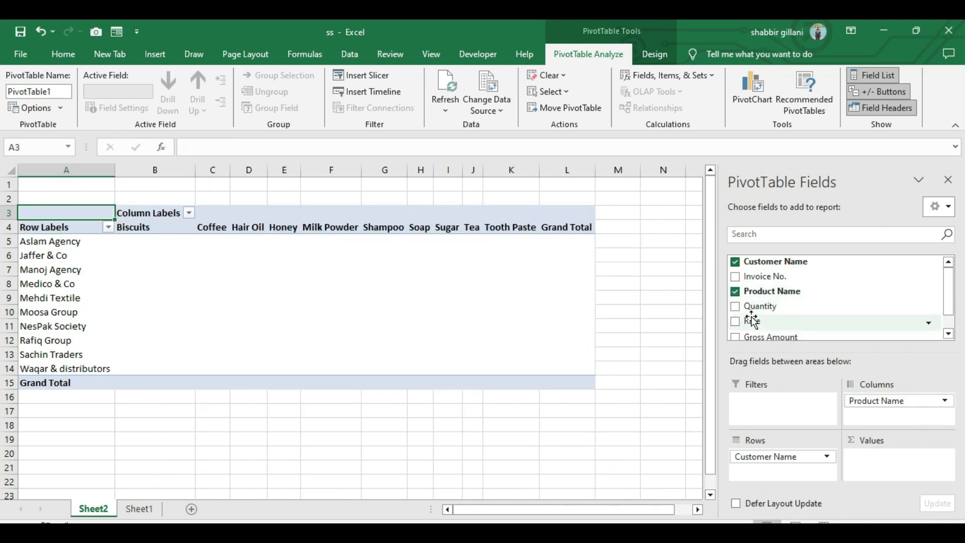
left_click_drag(756, 311, 885, 459)
left_click_drag(757, 331, 849, 477)
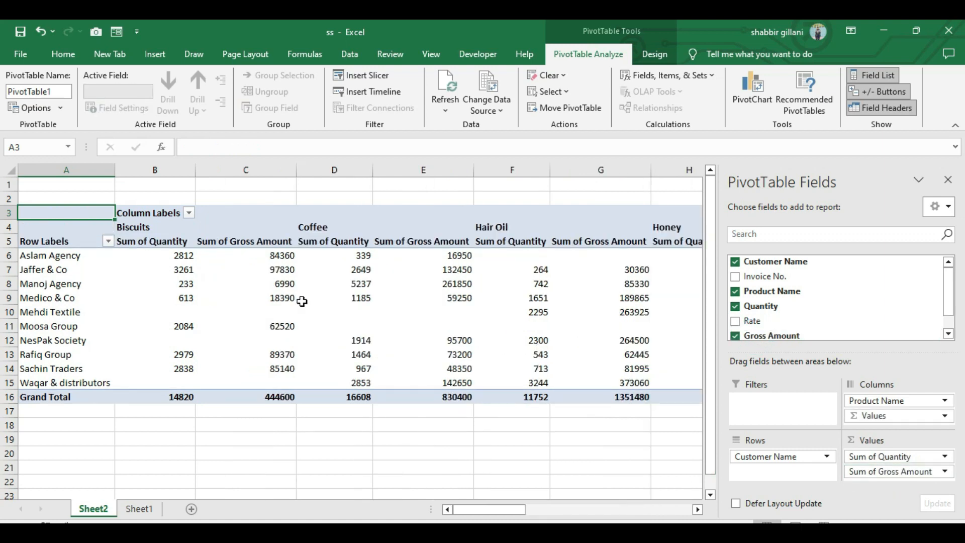
Examine the Biscuits quantity and gross amount columns in the new PivotTable.
left_click(228, 313)
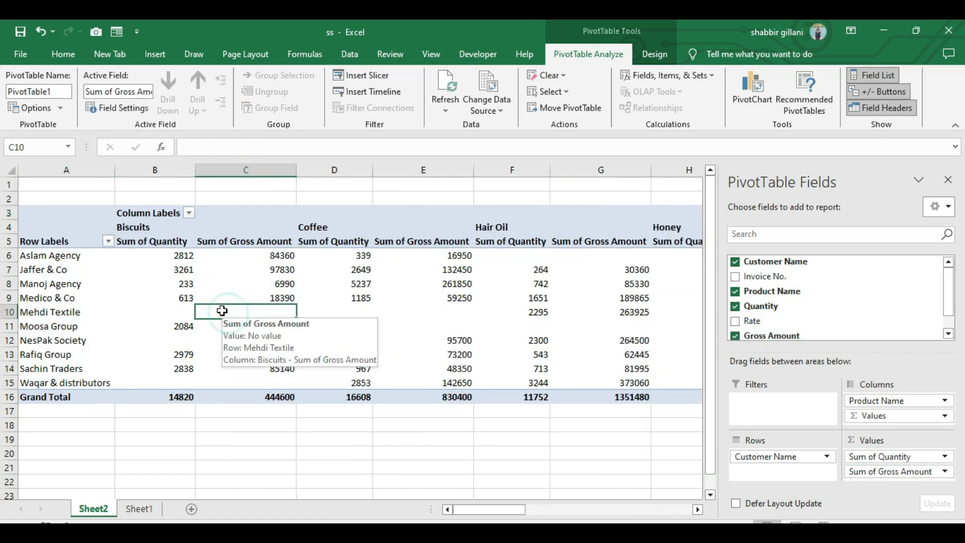
left_click(161, 229)
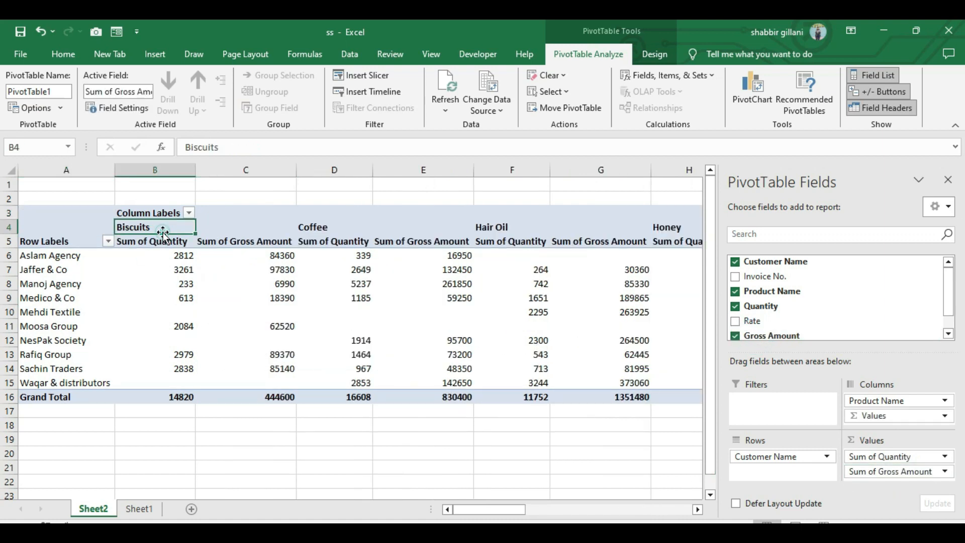
left_click(156, 169)
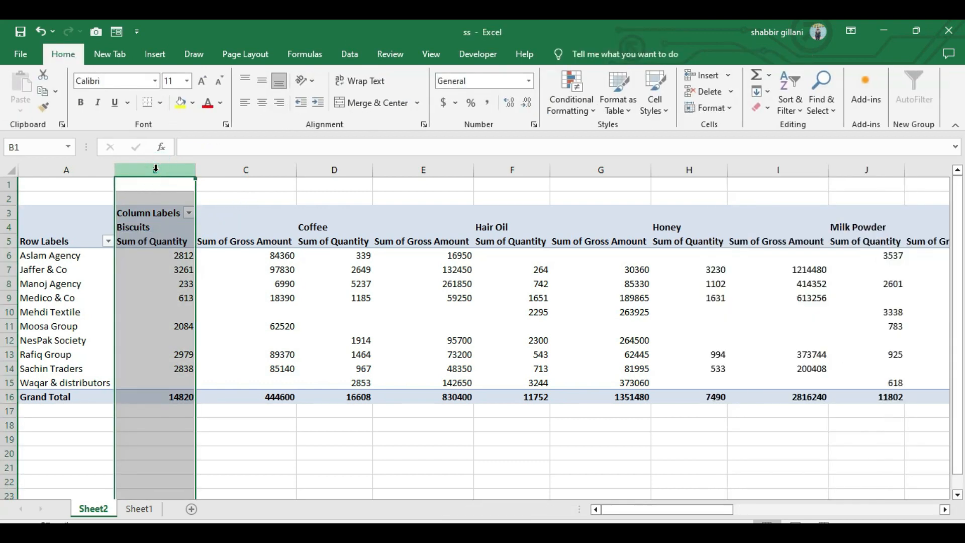
left_click_drag(155, 169, 291, 170)
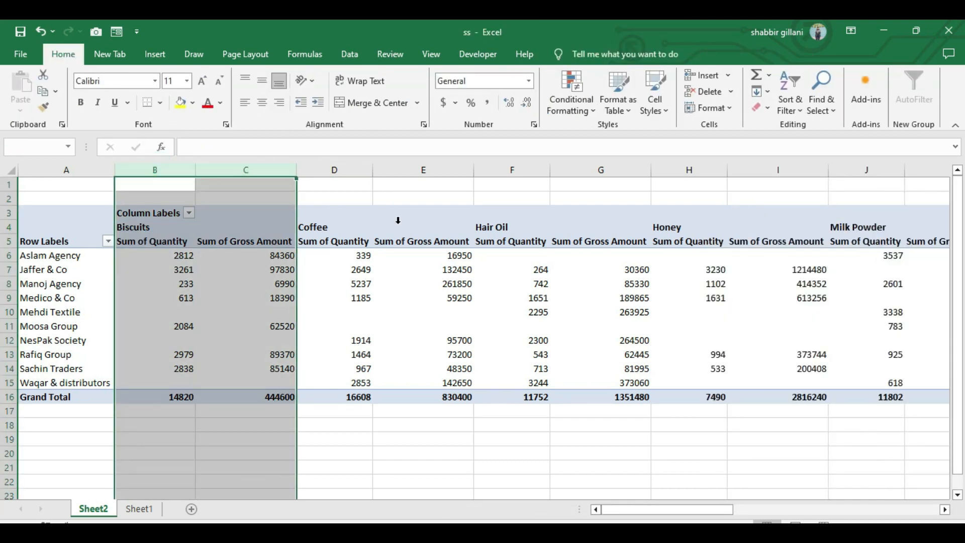
Create a PivotTable on a new worksheet from Sheet1 range A1:F169, adding the data to the Data Model.
left_click(420, 242)
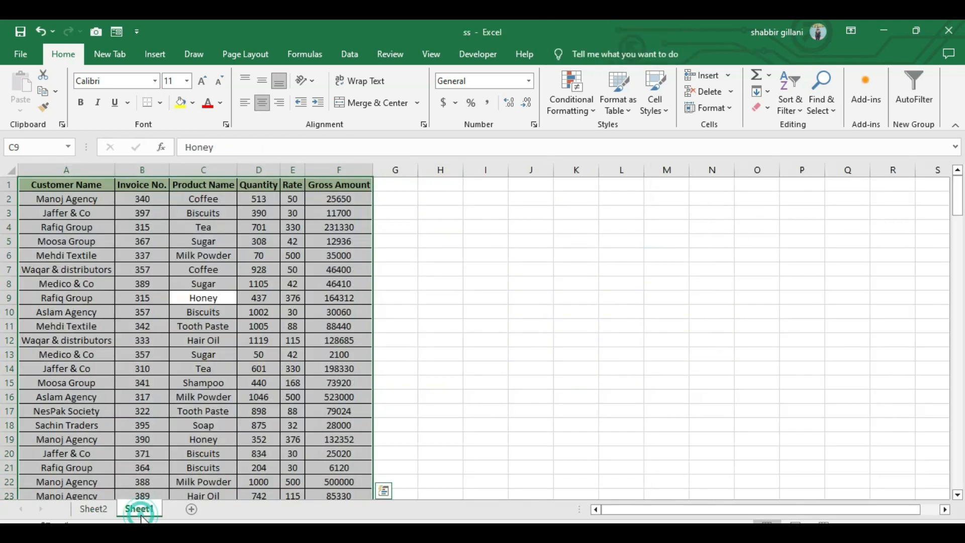
left_click(140, 509)
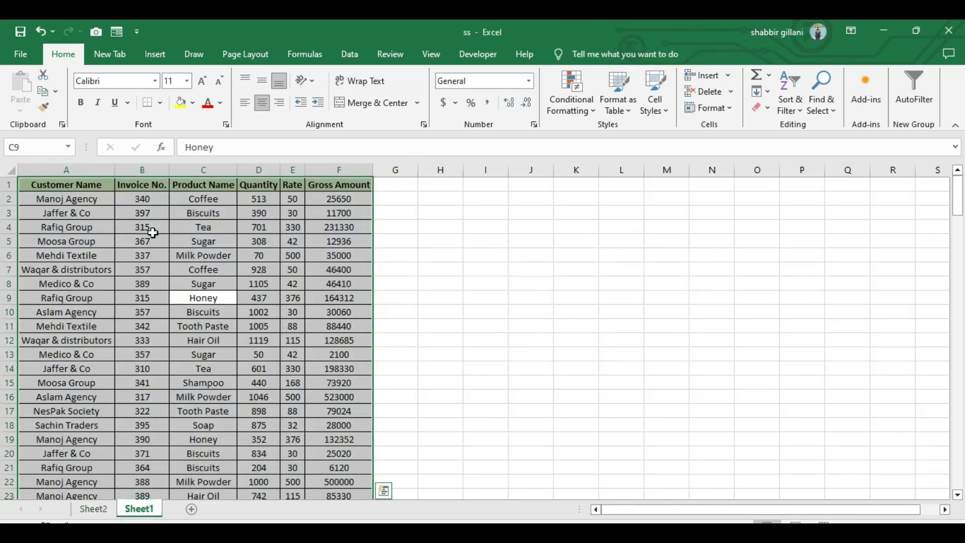
left_click(158, 57)
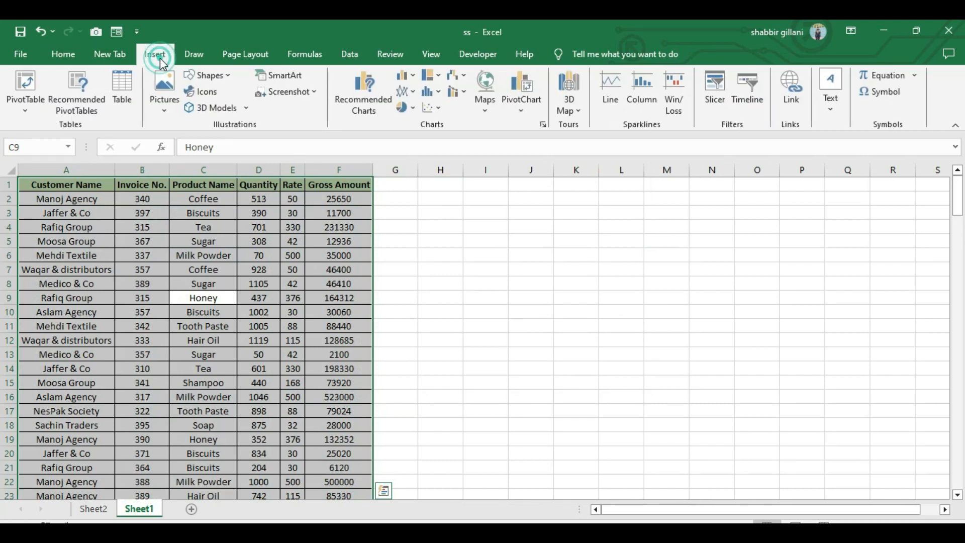
left_click(34, 99)
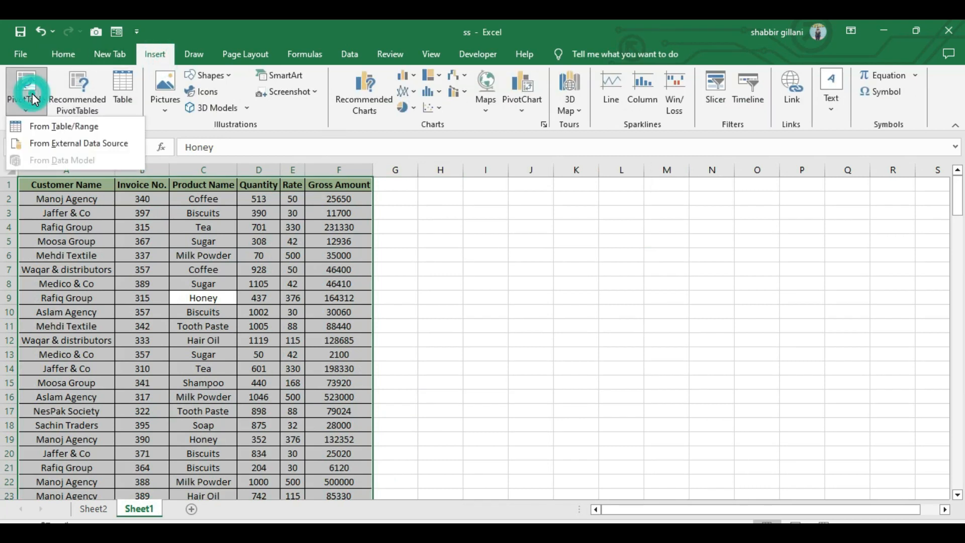
left_click(44, 131)
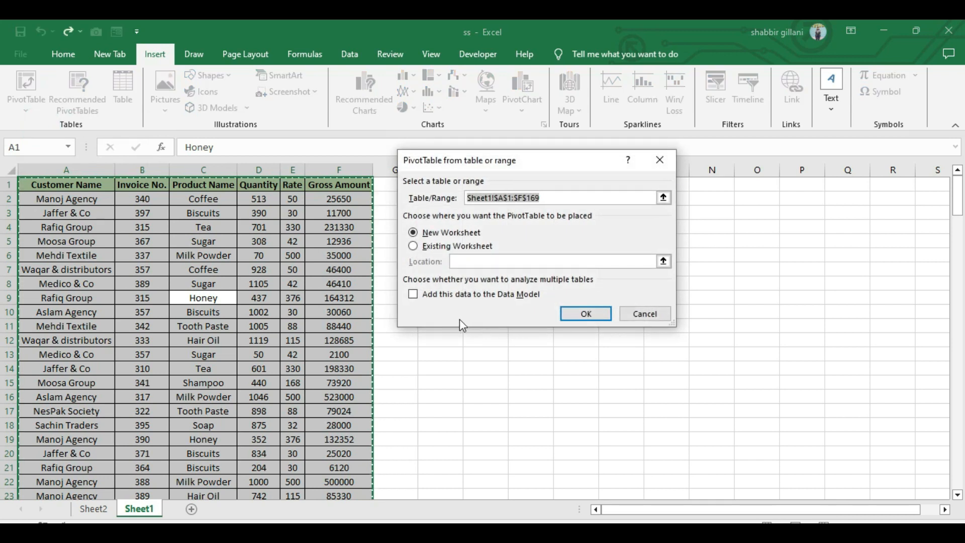
left_click(414, 294)
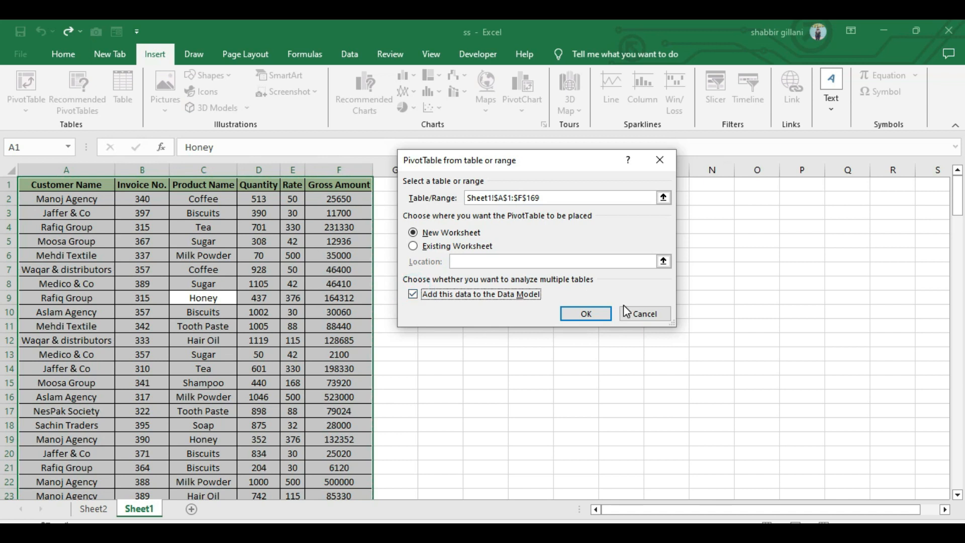
left_click(586, 315)
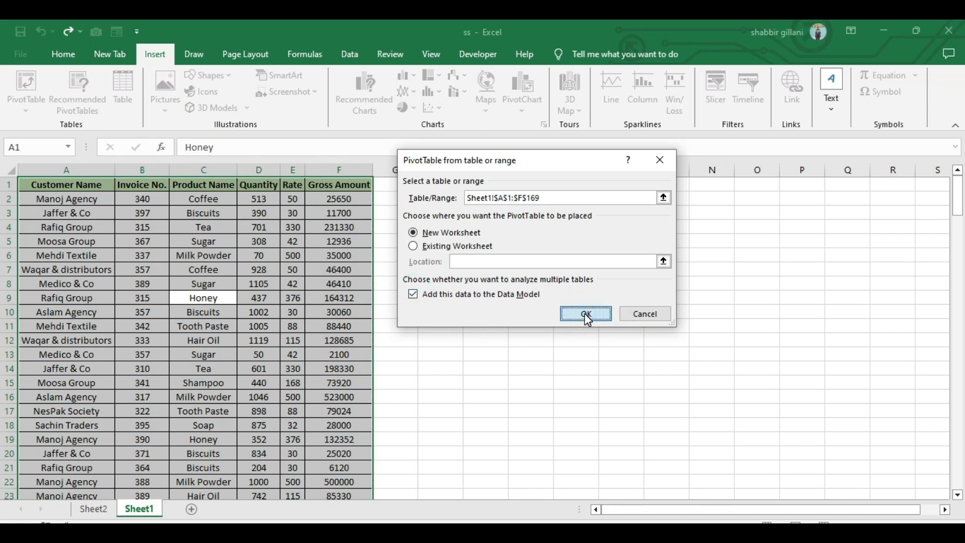
left_click(586, 315)
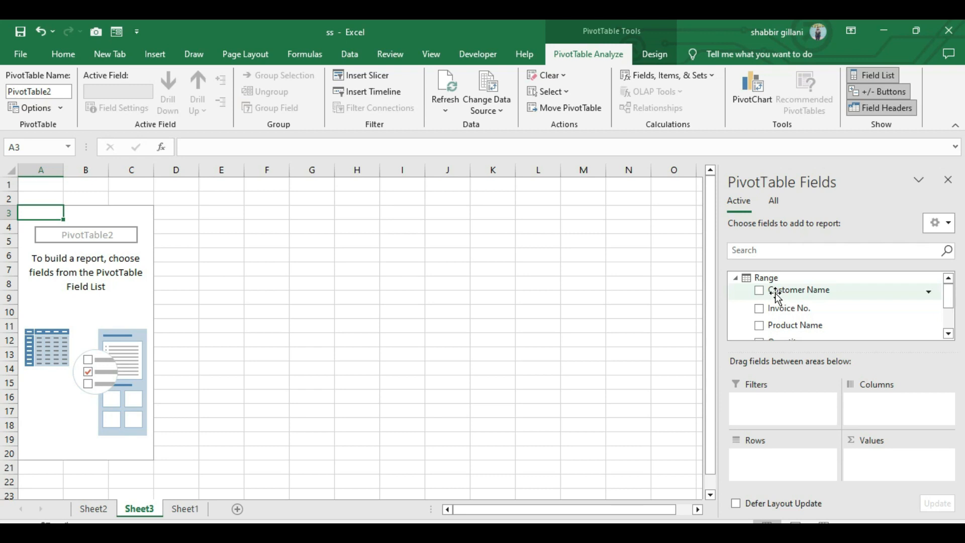
Lay out the data-model PivotTable with Customer Name as rows, Product Name as columns, and summed Quantity and Gross Amount as values.
left_click_drag(775, 292, 755, 466)
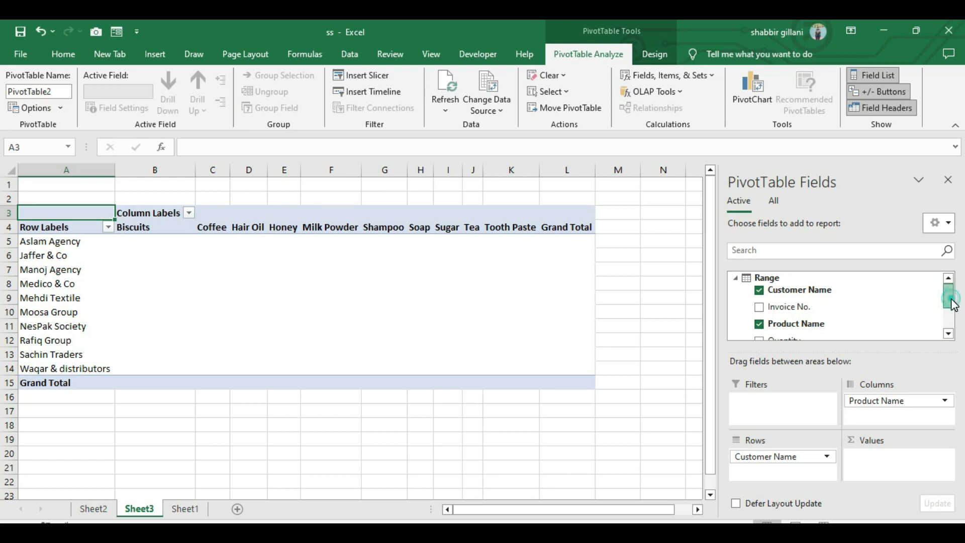
left_click_drag(950, 294, 952, 326)
left_click_drag(761, 289, 874, 461)
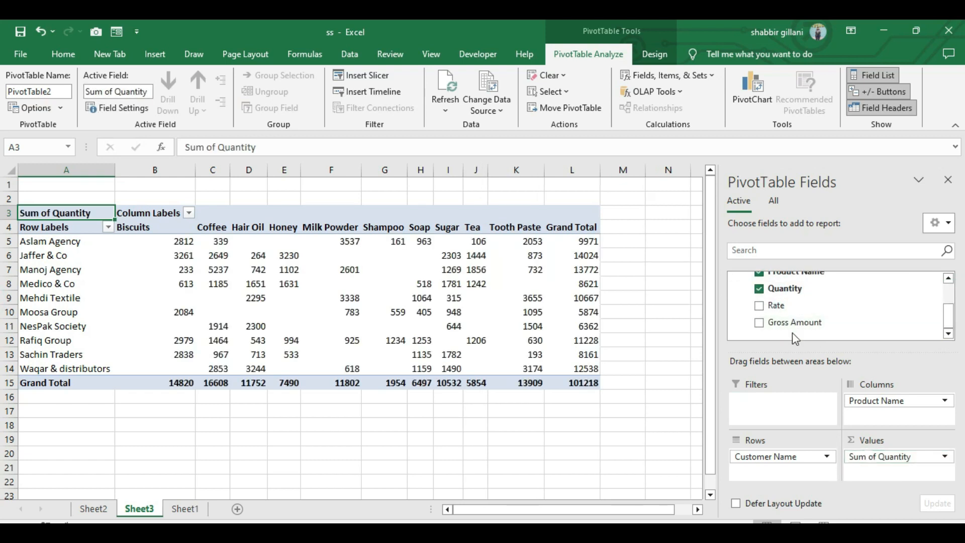
left_click_drag(793, 326, 899, 478)
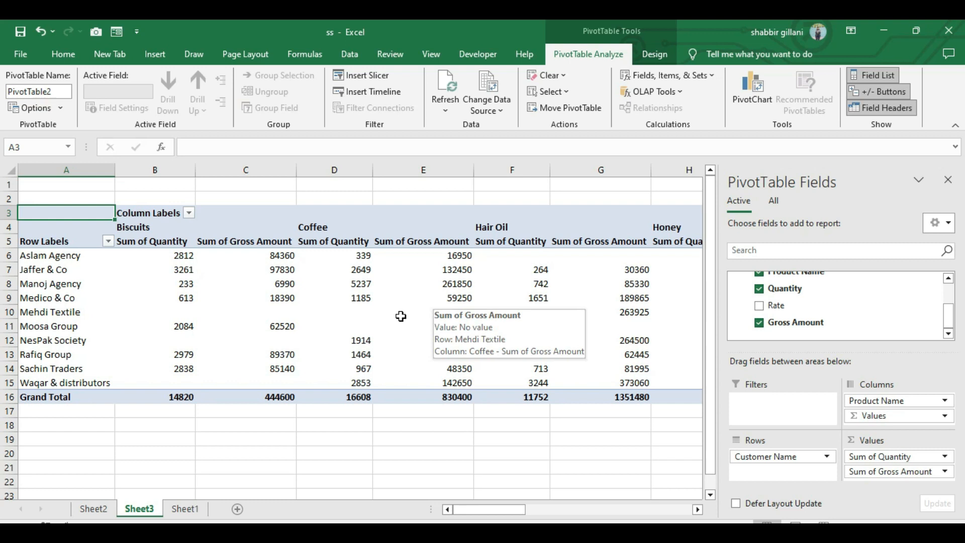
Compare the columns and the available set creation commands of the Sheet3 data-model PivotTable with the regular one in Sheet2.
mouse_move(265, 261)
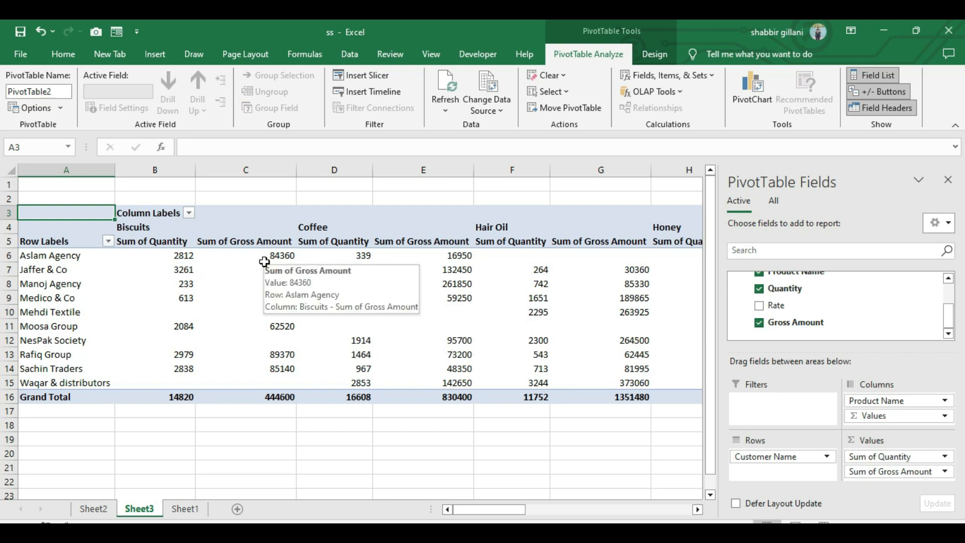
left_click(177, 170)
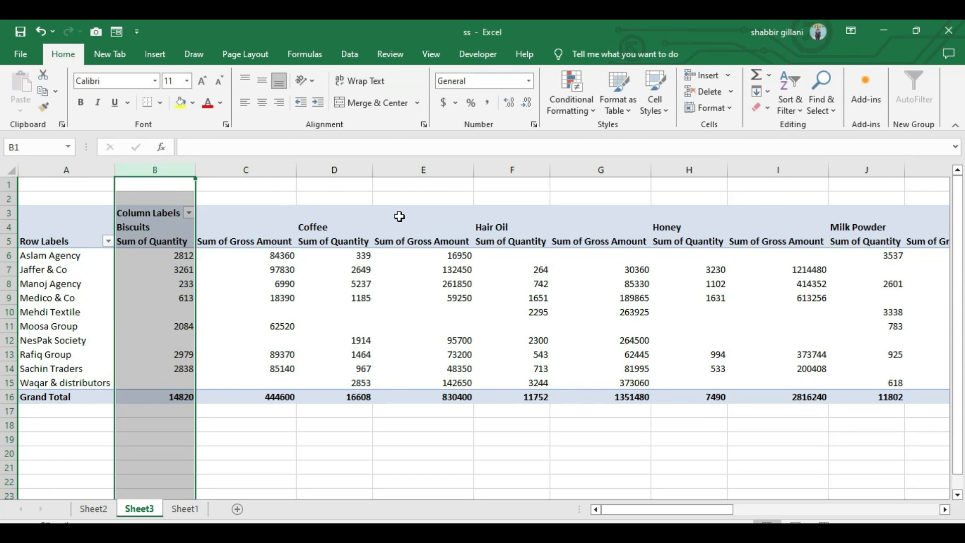
left_click(457, 270)
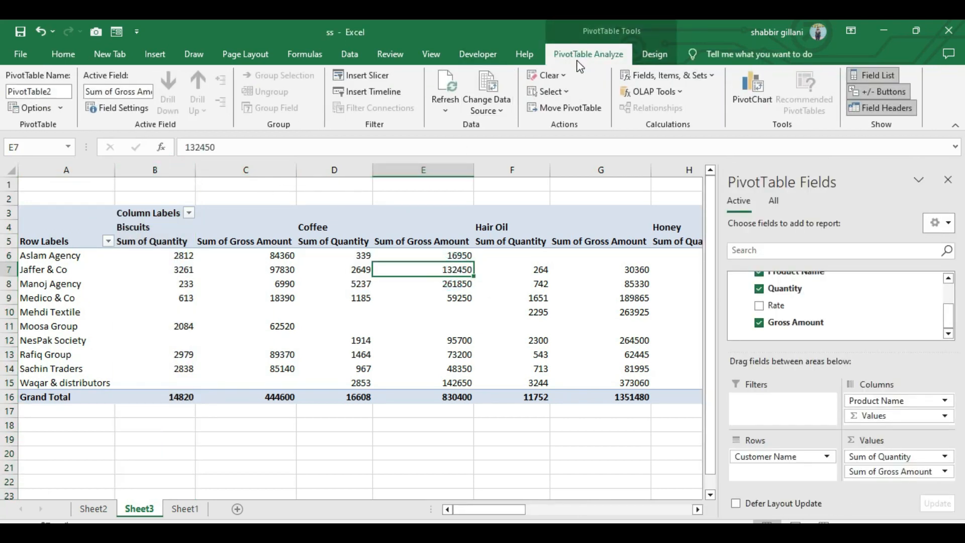
left_click(664, 76)
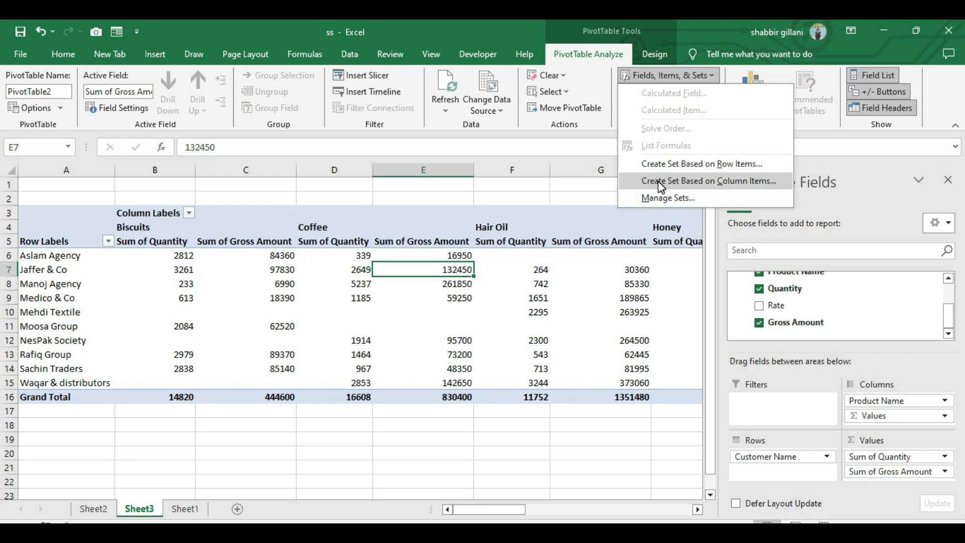
left_click(188, 462)
left_click(184, 509)
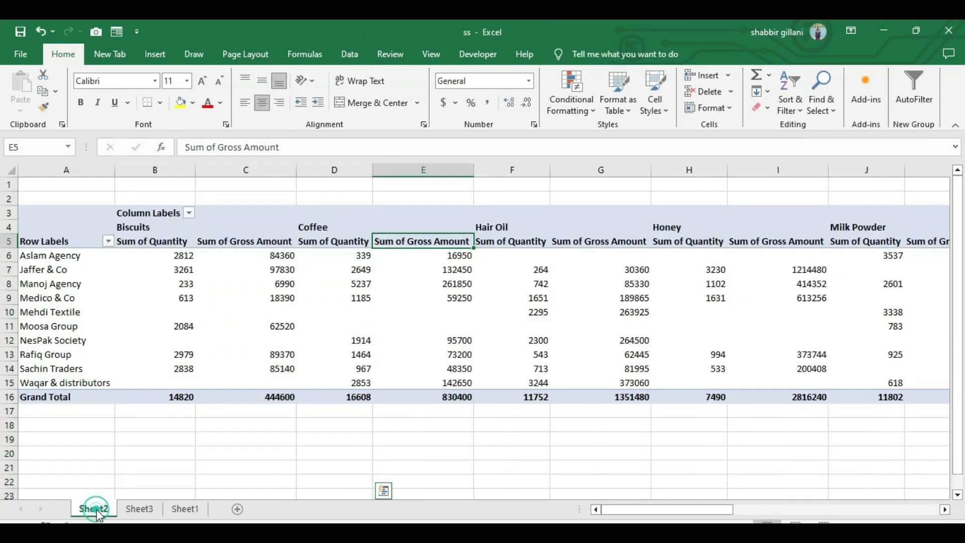
left_click(94, 510)
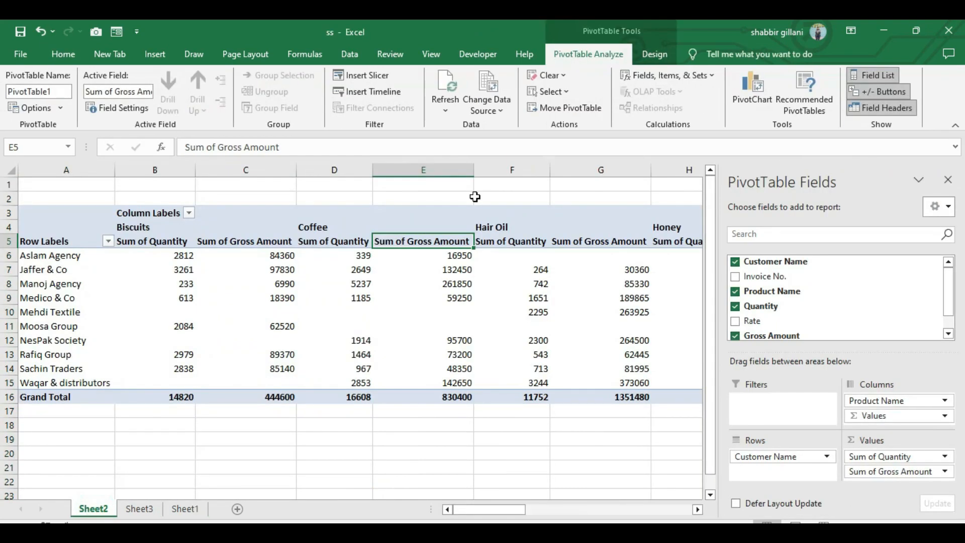
left_click(947, 180)
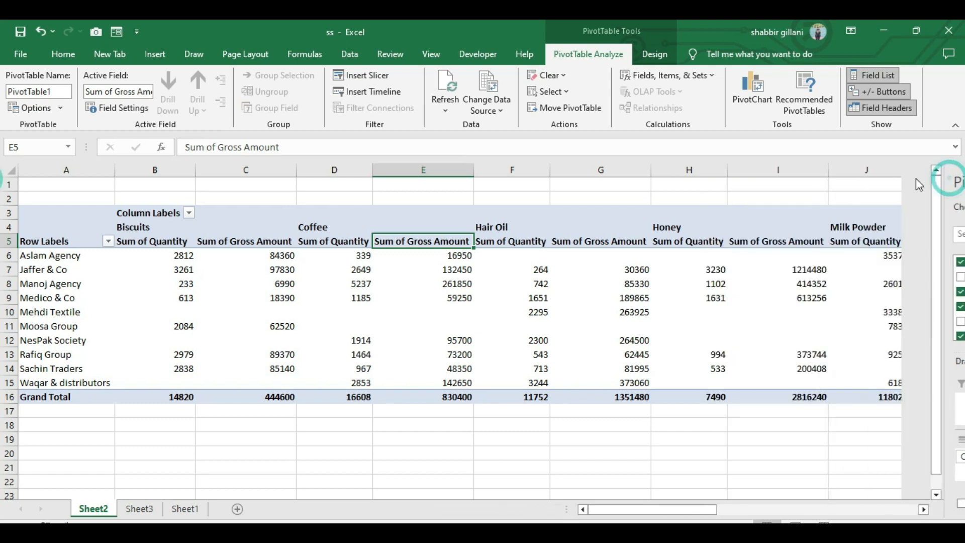
left_click(708, 74)
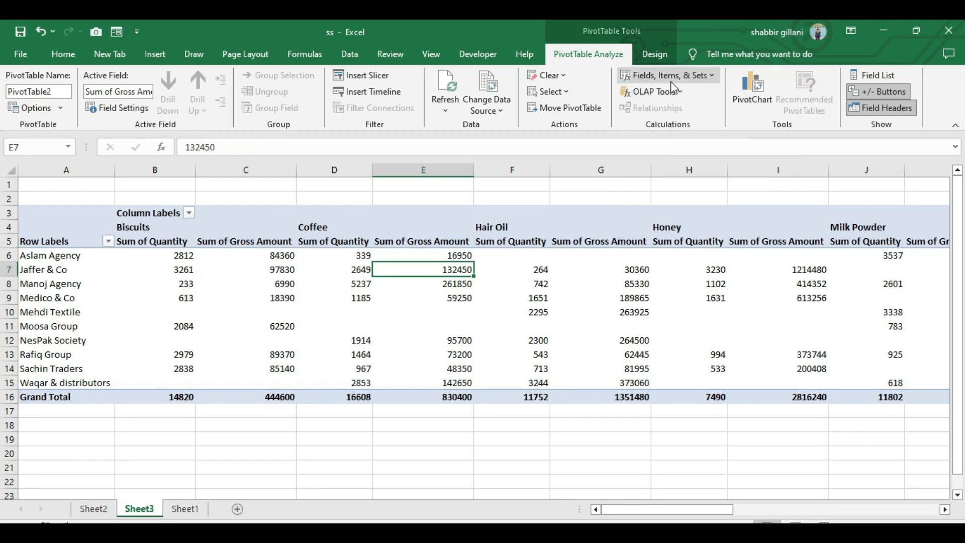
Start a new set based on the column items of the Sheet3 PivotTable and name it Set20.
left_click(672, 83)
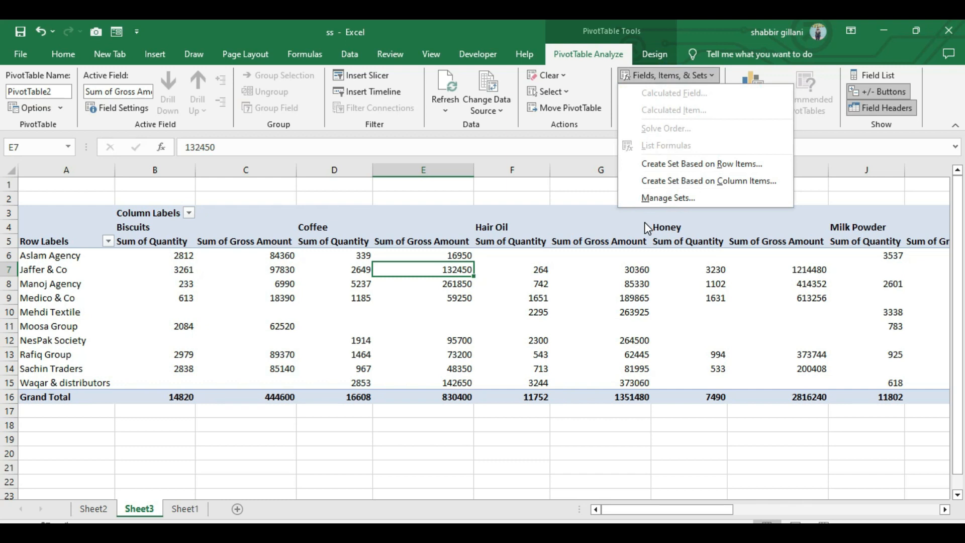
left_click(709, 182)
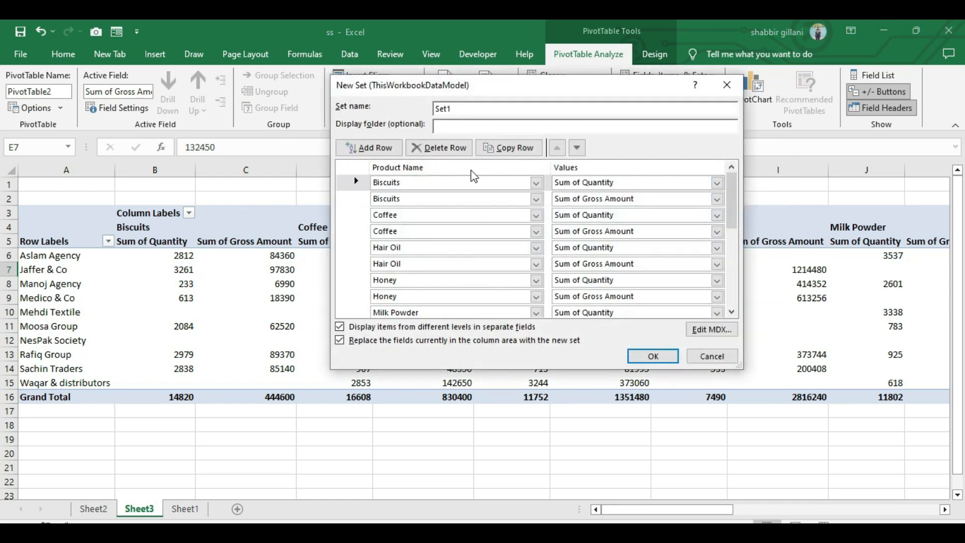
left_click_drag(477, 94, 466, 99)
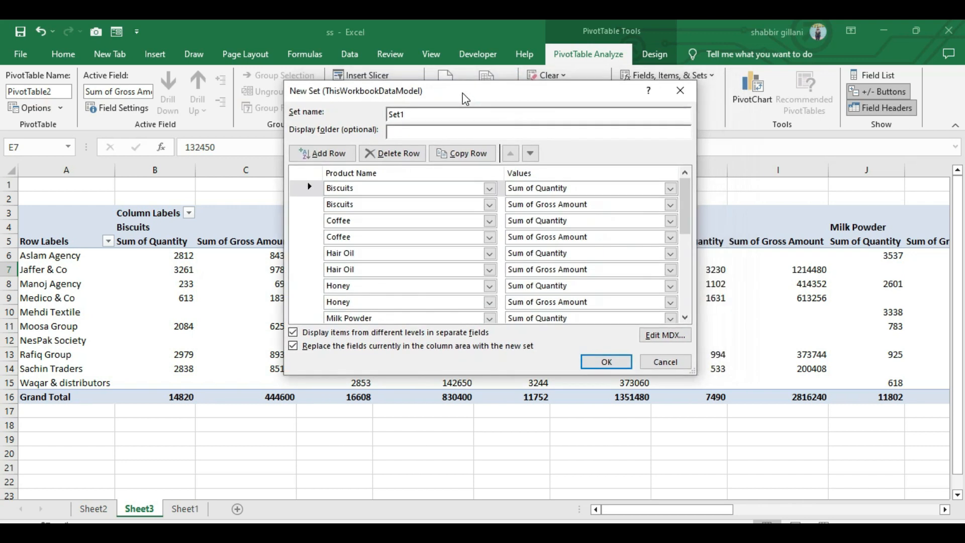
left_click(422, 113)
Set the product names in rows two to five of the set to Coffee, Hair Oil, Honey and Milk Powder.
left_click(489, 204)
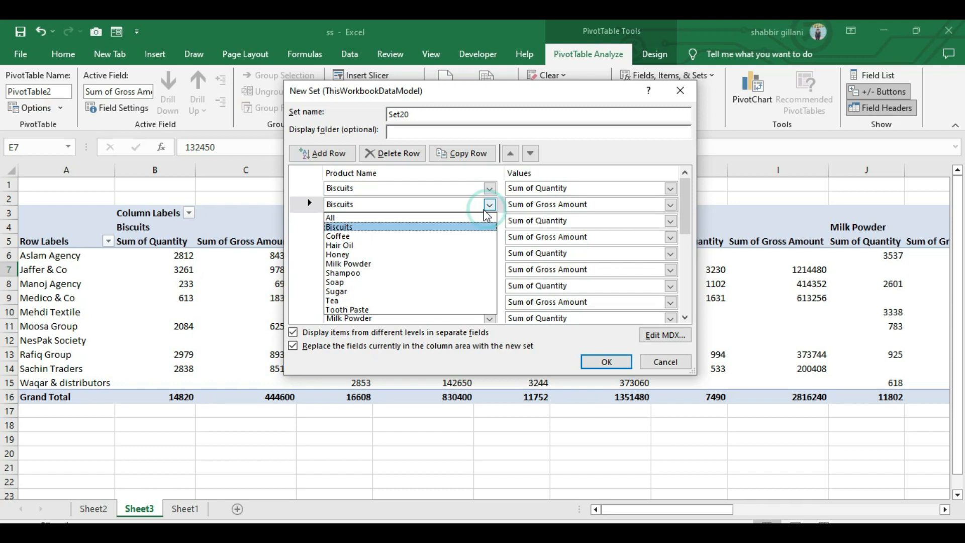
left_click(366, 236)
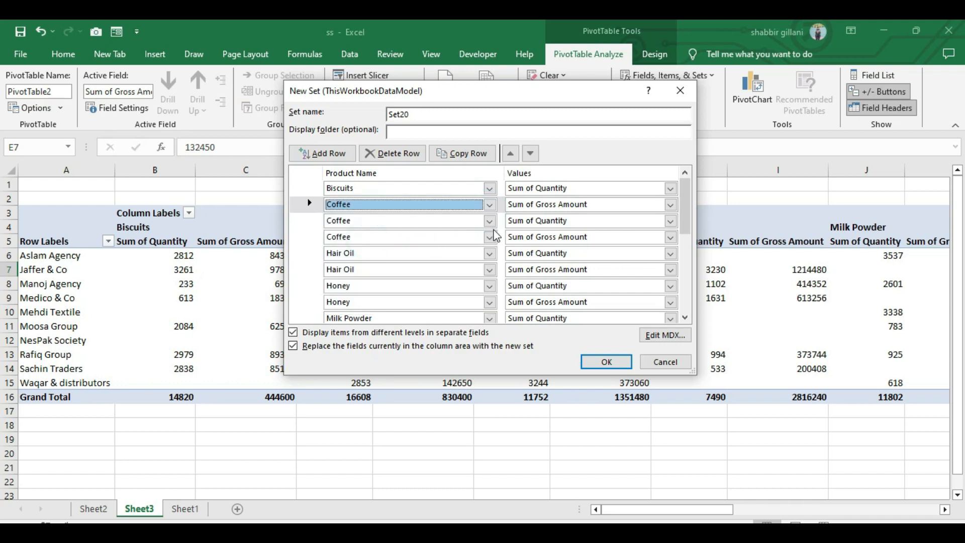
left_click(489, 222)
left_click(386, 261)
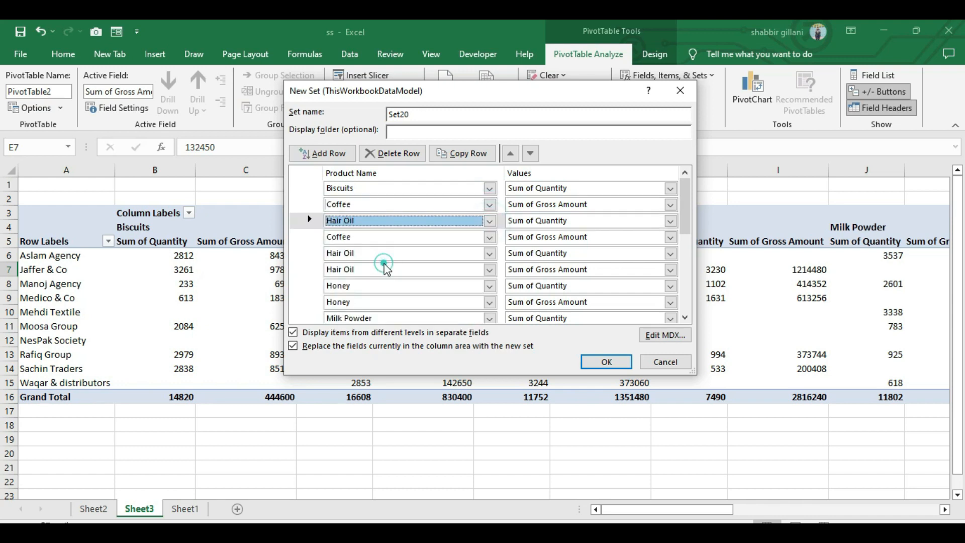
left_click(489, 237)
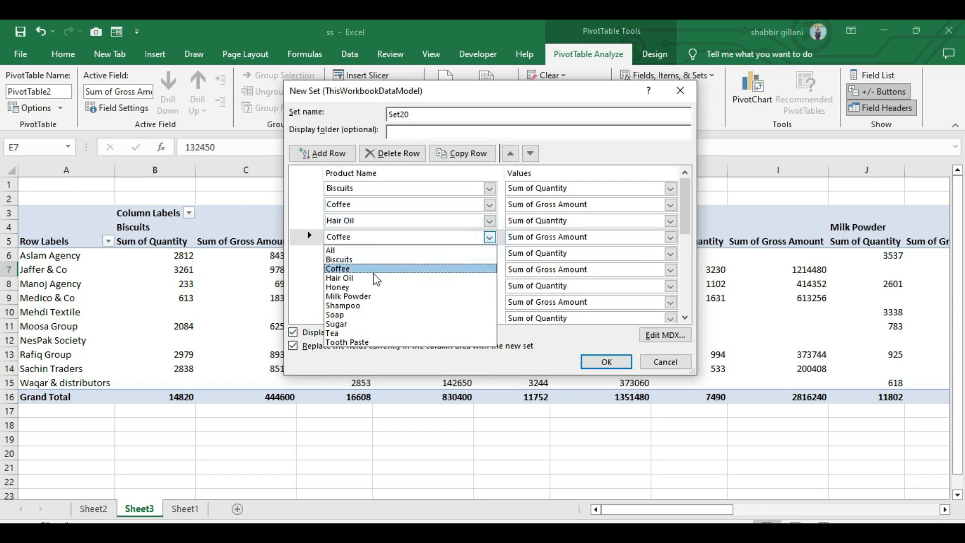
left_click(368, 287)
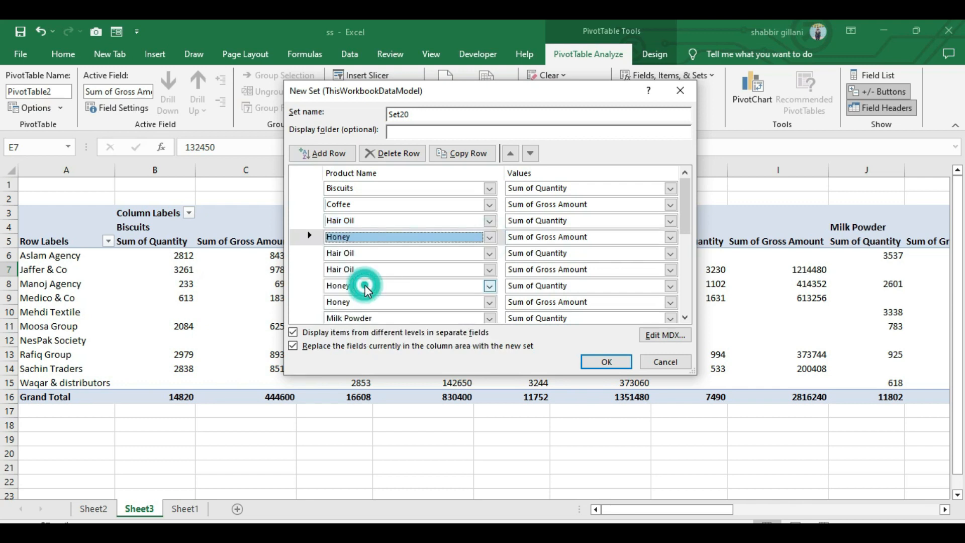
left_click(490, 254)
left_click(365, 314)
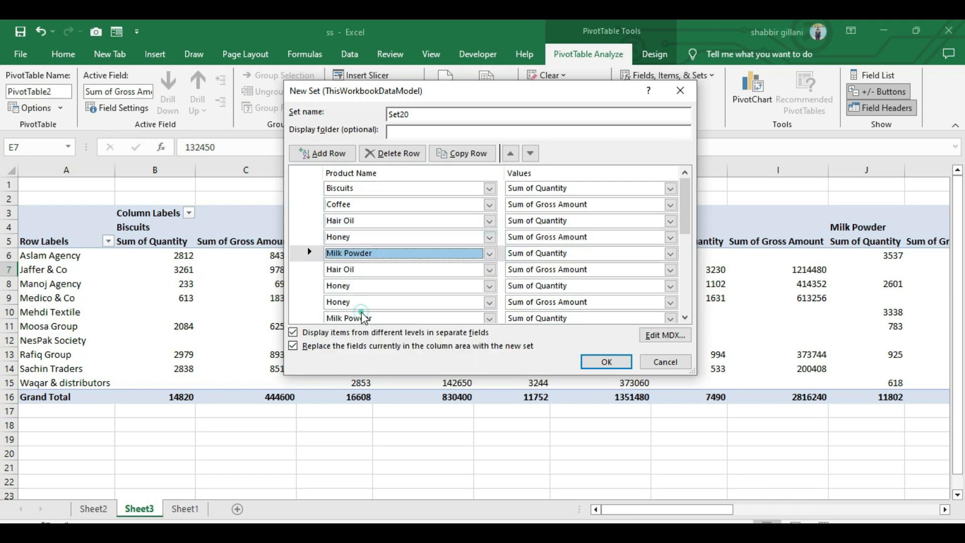
Set the product names in rows six to nine of the set to Shampoo, Soap, Sugar and Tea.
left_click(491, 271)
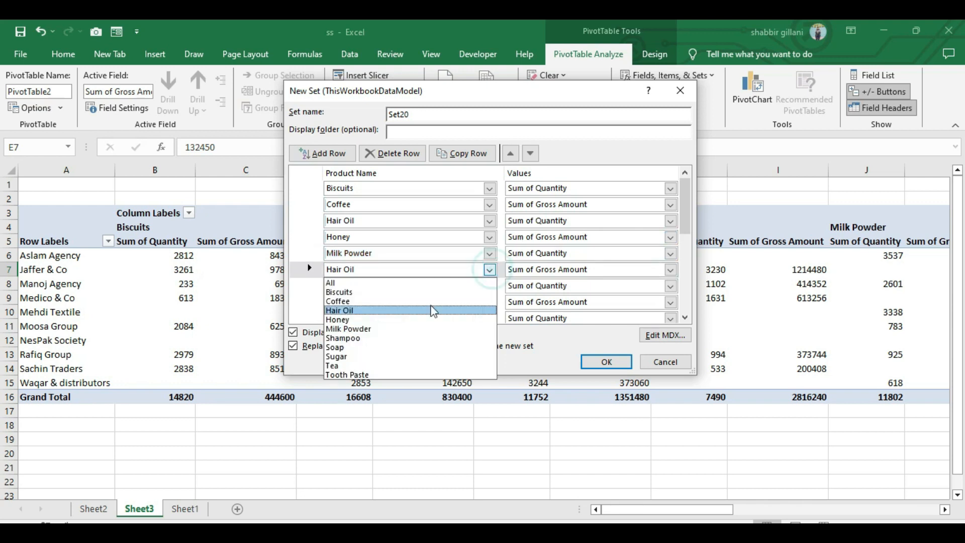
left_click(379, 338)
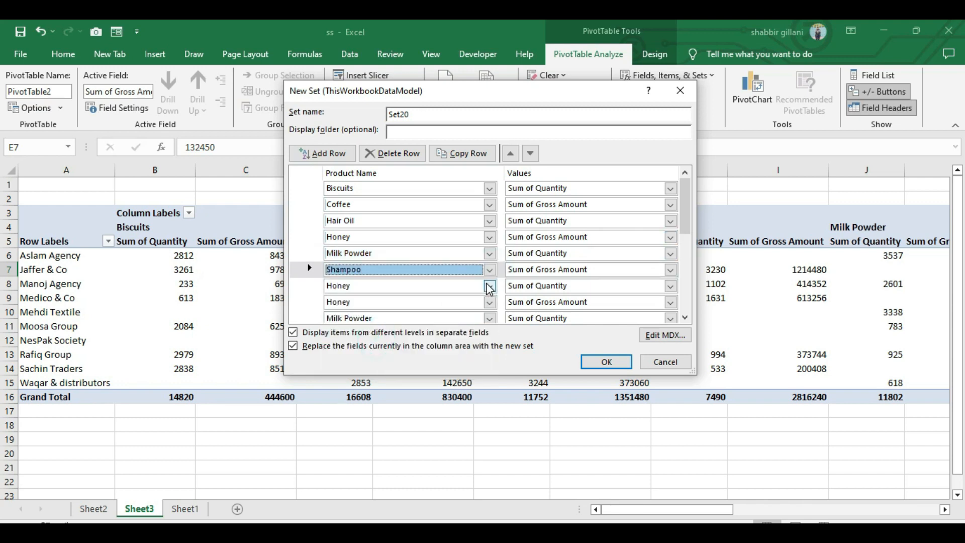
left_click(489, 286)
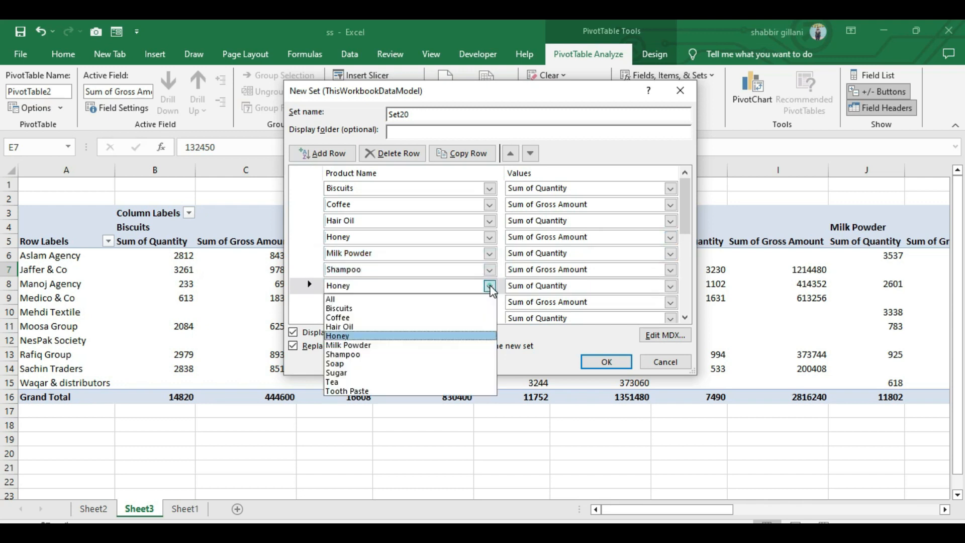
left_click(374, 364)
left_click(487, 302)
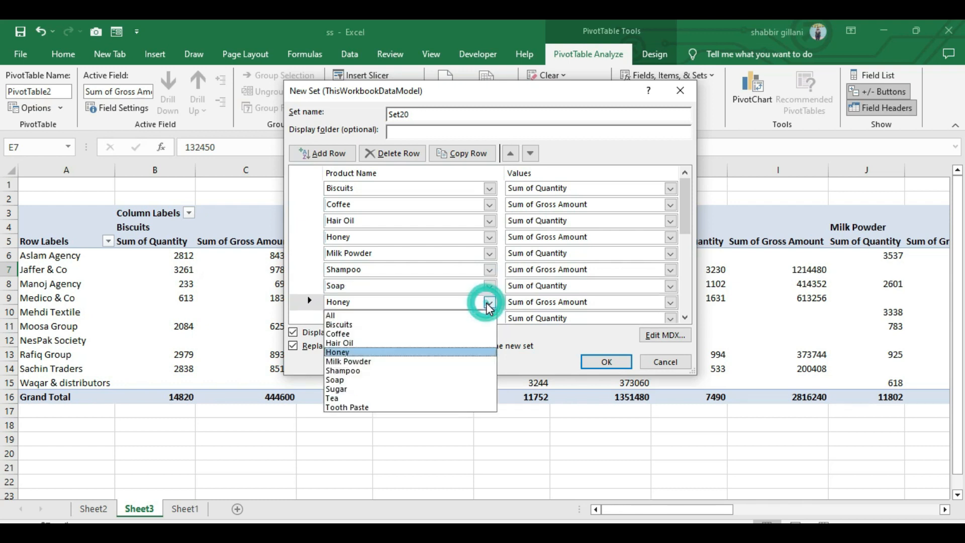
left_click(354, 389)
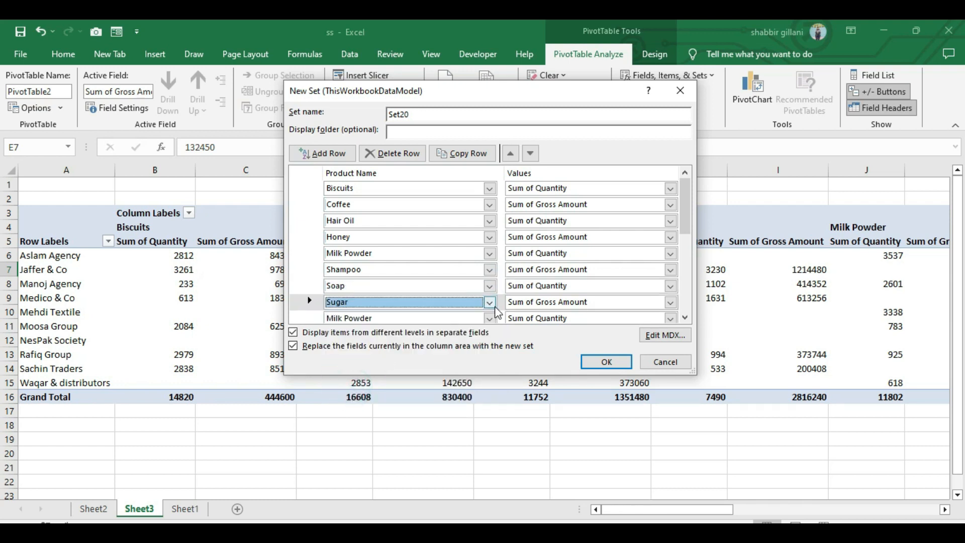
left_click(490, 318)
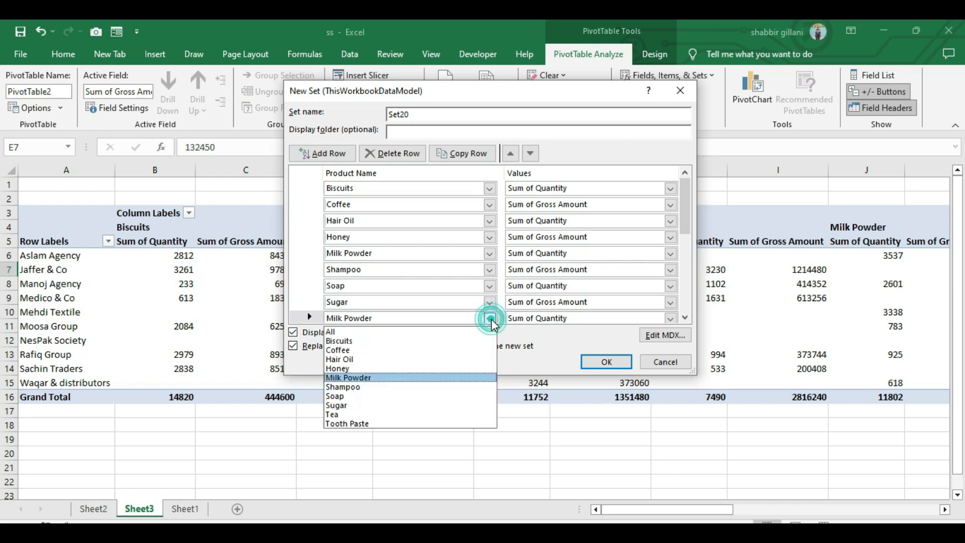
left_click(354, 413)
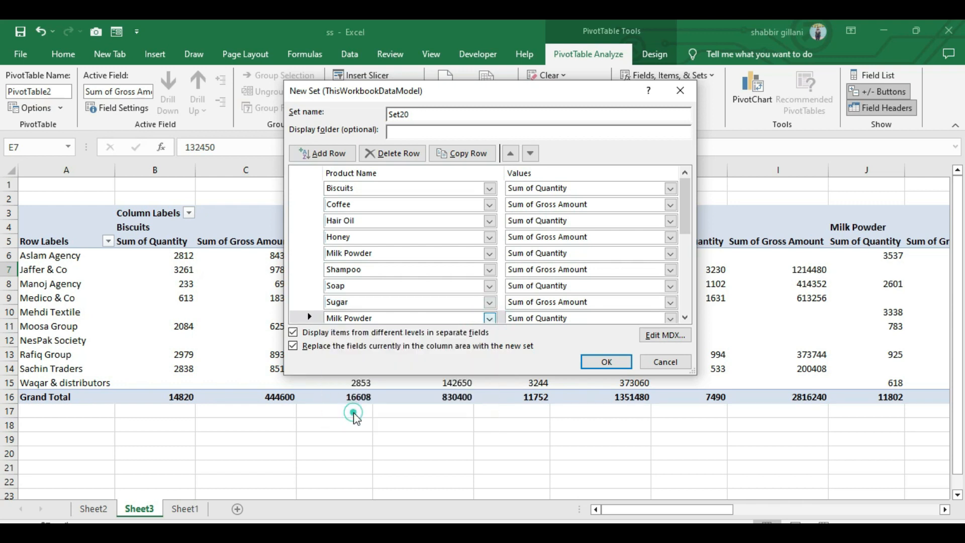
Set the product name in row ten of the set to Tooth Paste.
left_click_drag(688, 217, 689, 245)
left_click(489, 259)
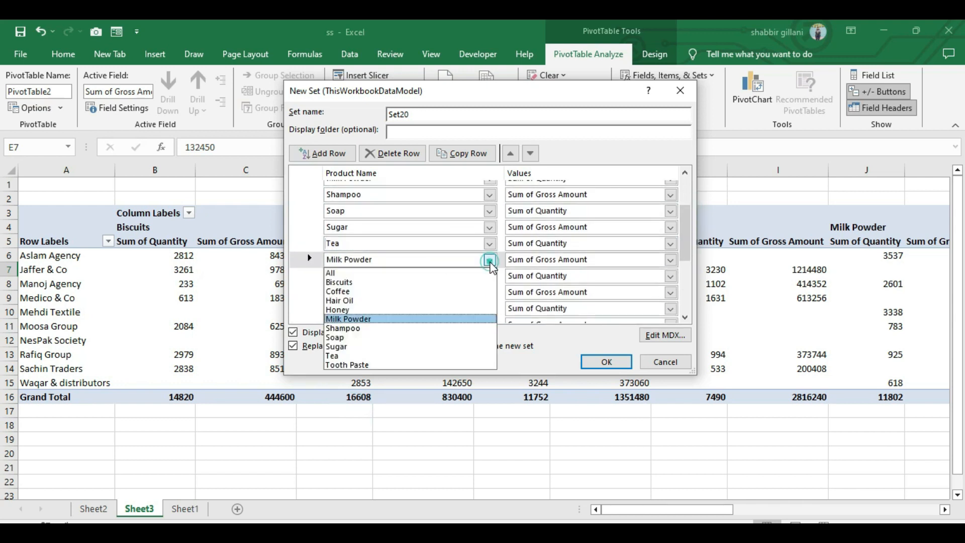
left_click(356, 364)
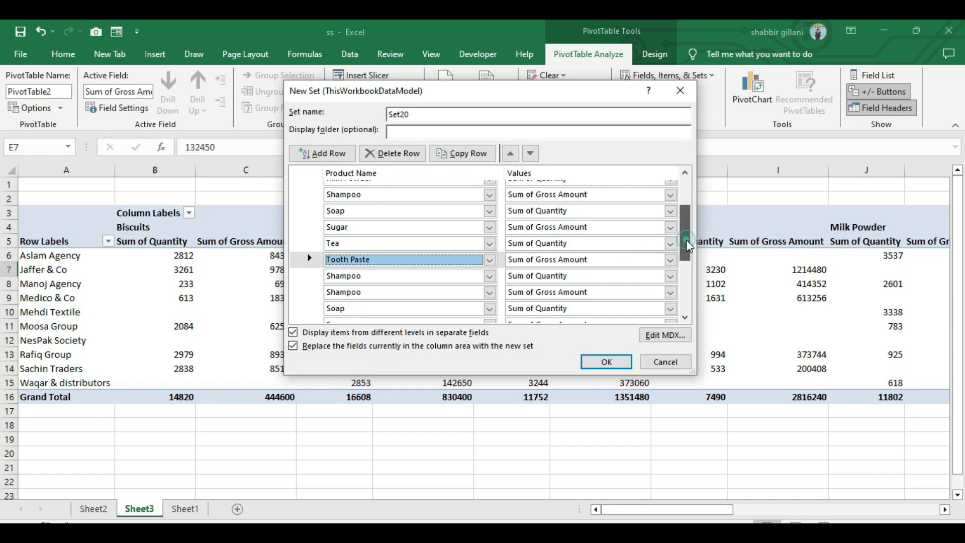
Set the values of the Coffee and Honey rows in the first product block to Sum of Quantity.
left_click_drag(690, 244, 692, 216)
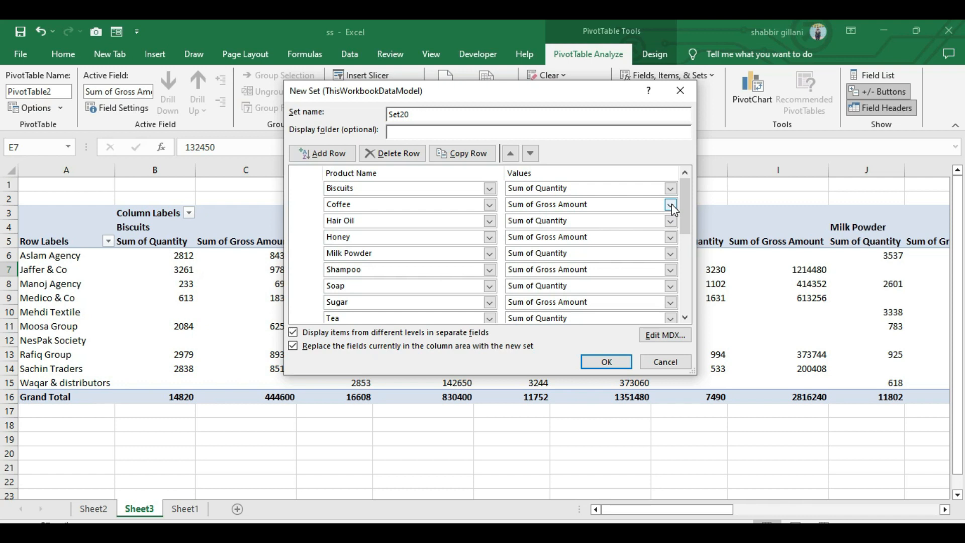
left_click(671, 205)
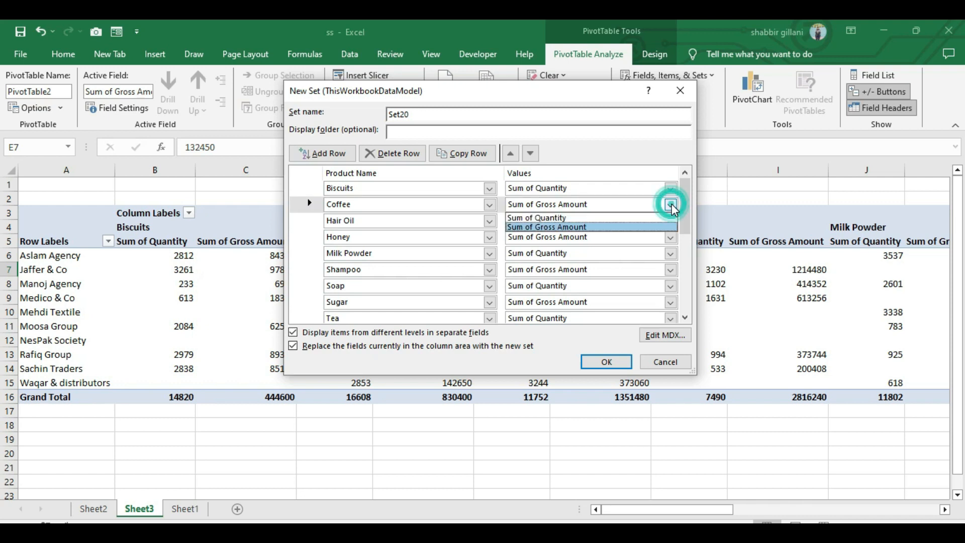
left_click(572, 218)
left_click(612, 221)
left_click(577, 234)
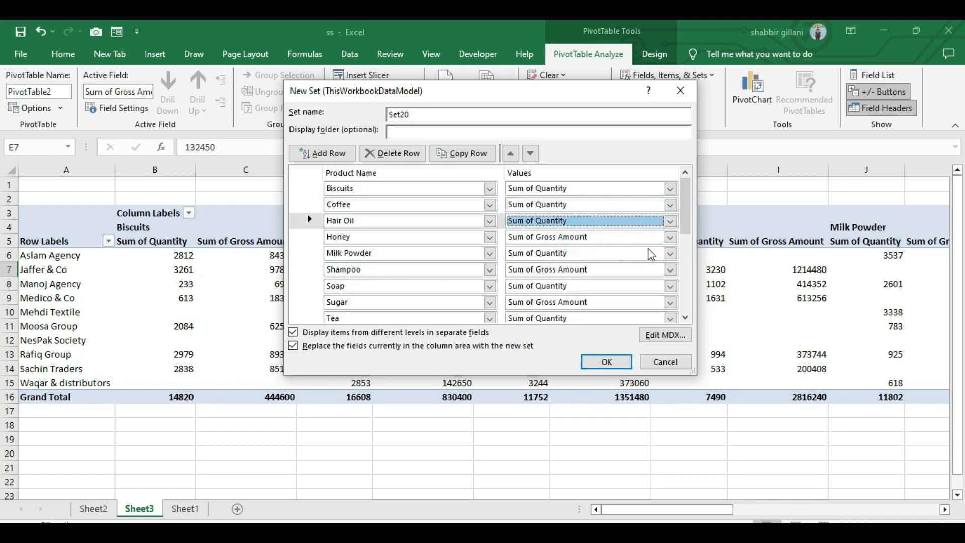
left_click(670, 237)
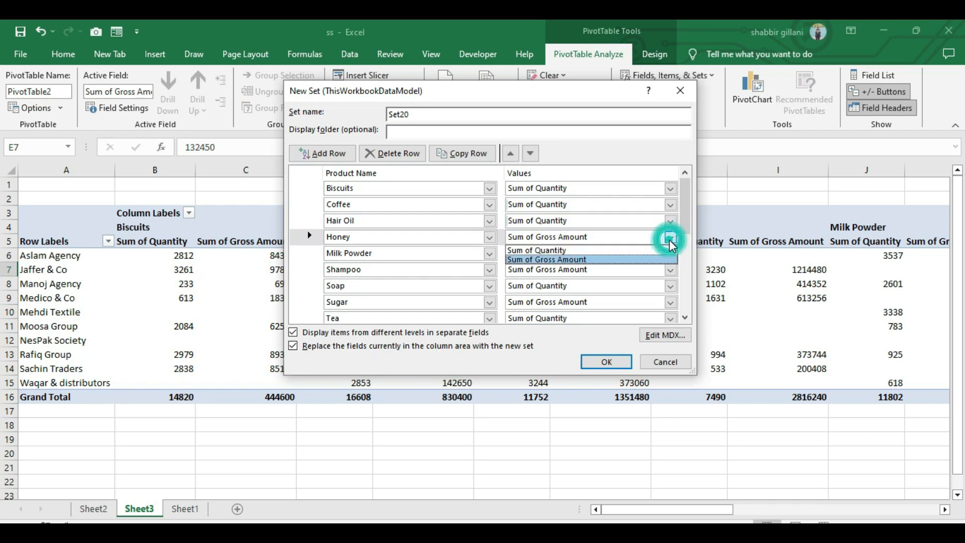
left_click(592, 250)
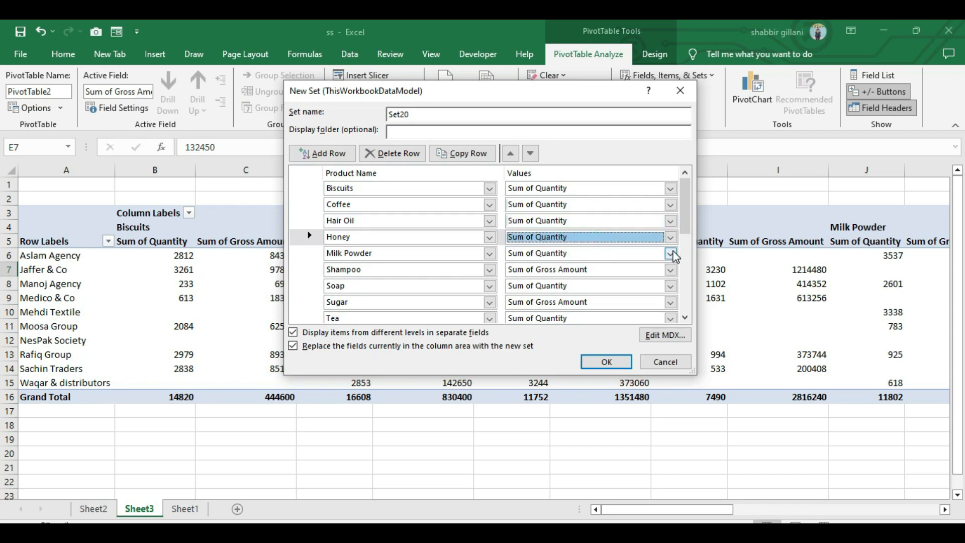
Set the values of the Shampoo, Sugar and Tooth Paste rows in the first product block to Sum of Quantity.
left_click(670, 270)
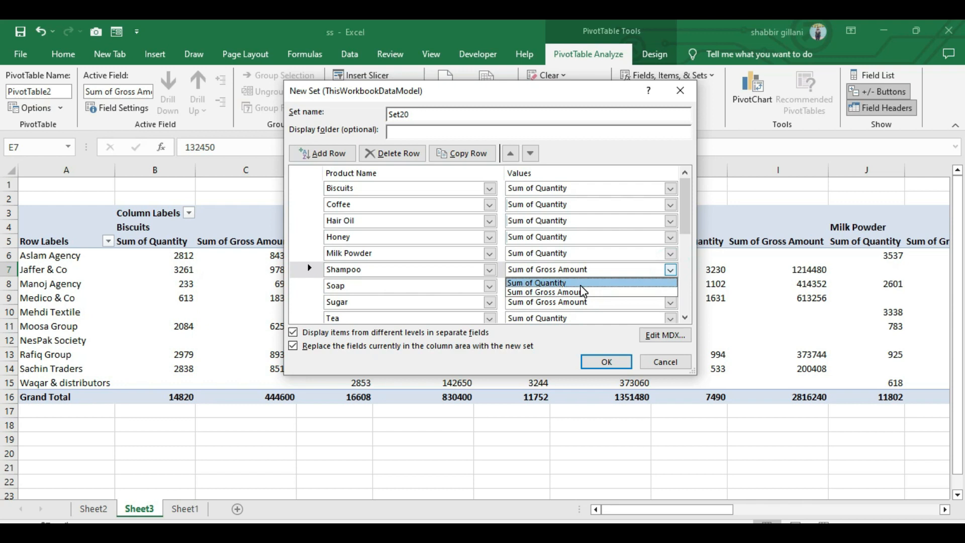
left_click(578, 282)
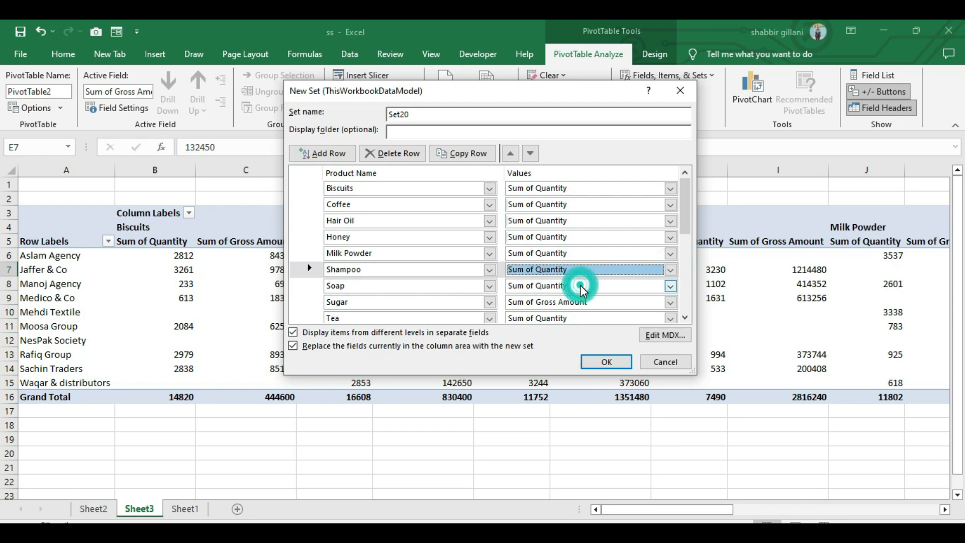
left_click(670, 301)
left_click(610, 312)
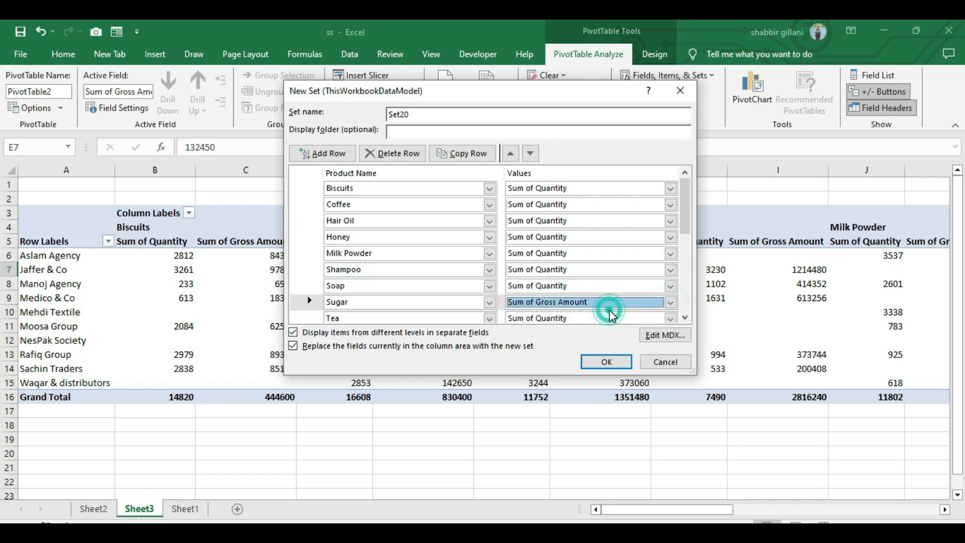
left_click(670, 303)
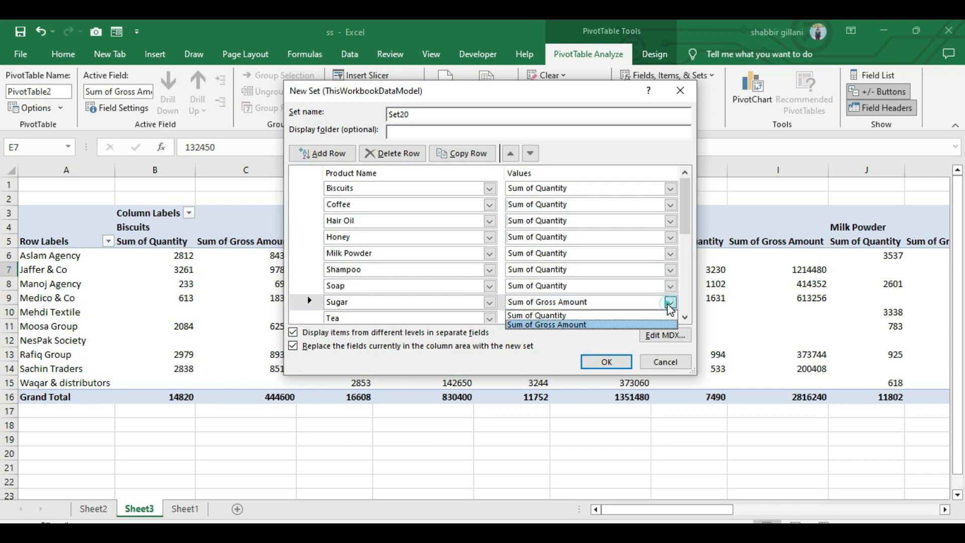
left_click(551, 315)
left_click_drag(688, 217, 694, 240)
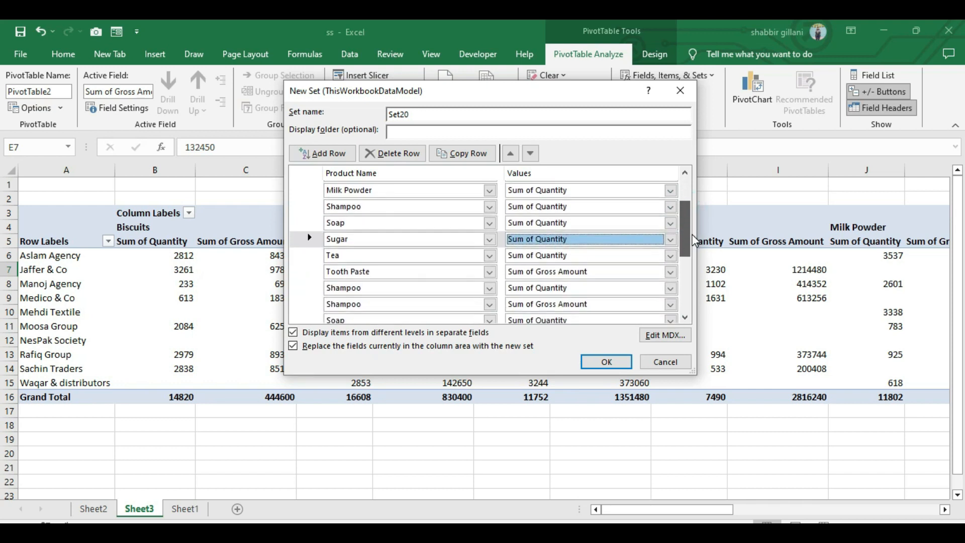
left_click(670, 273)
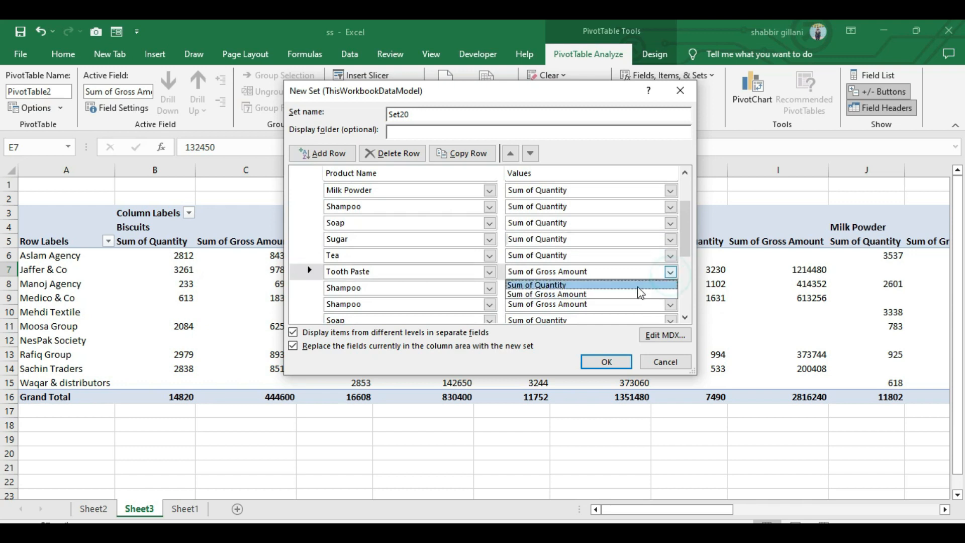
left_click(626, 285)
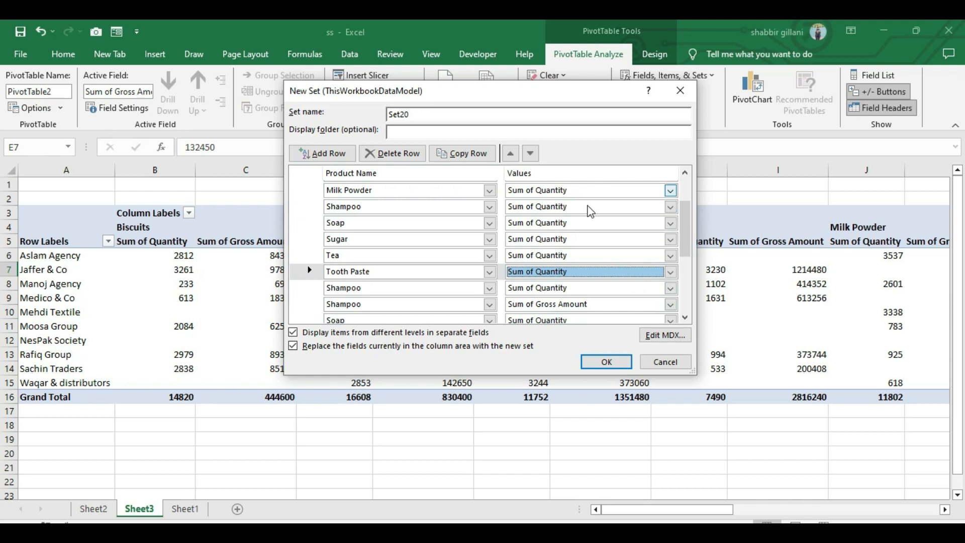
Set the product names in rows eleven to thirteen of the set to Biscuits, Coffee and Hair Oil.
left_click_drag(684, 235, 691, 246)
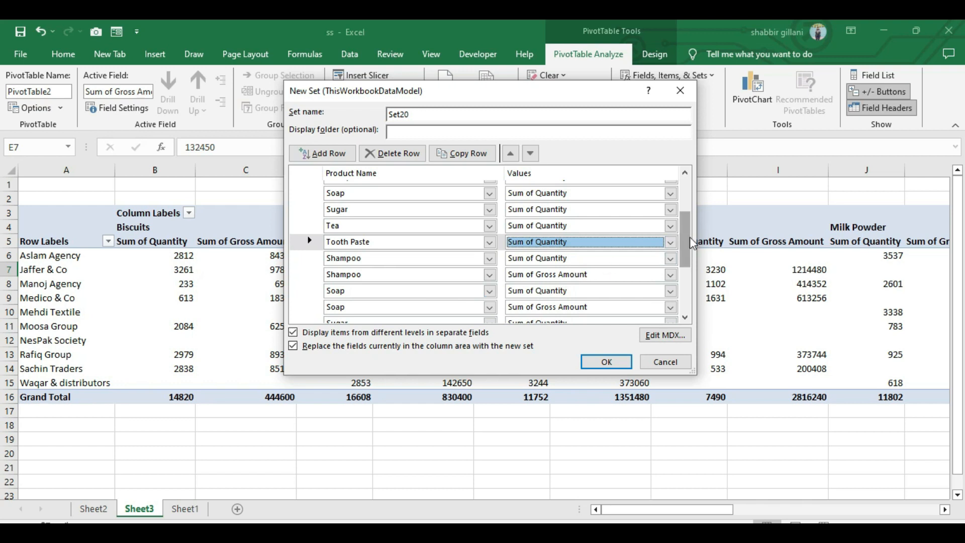
scroll(692, 248, "down", 3)
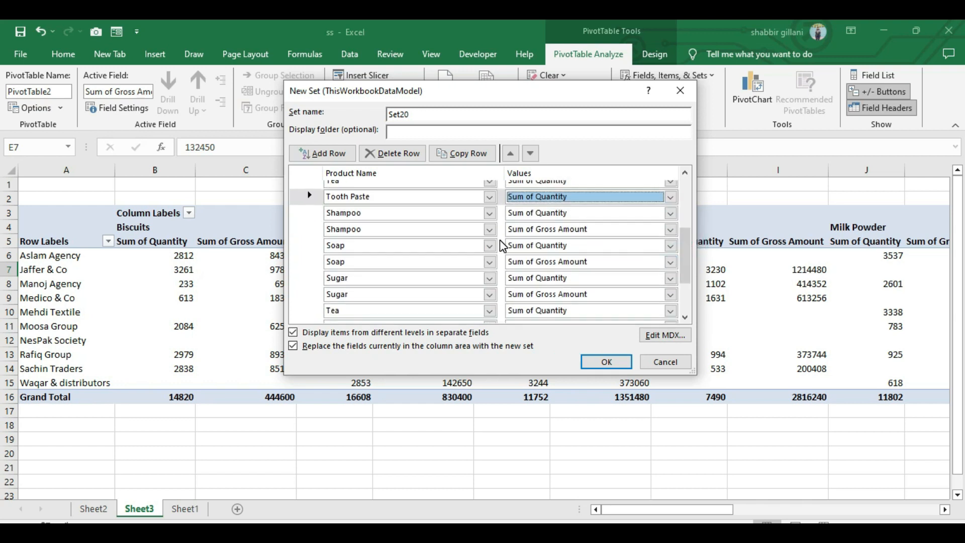
mouse_move(690, 259)
left_mouse_down()
mouse_move(691, 298)
mouse_move(695, 260)
left_mouse_up()
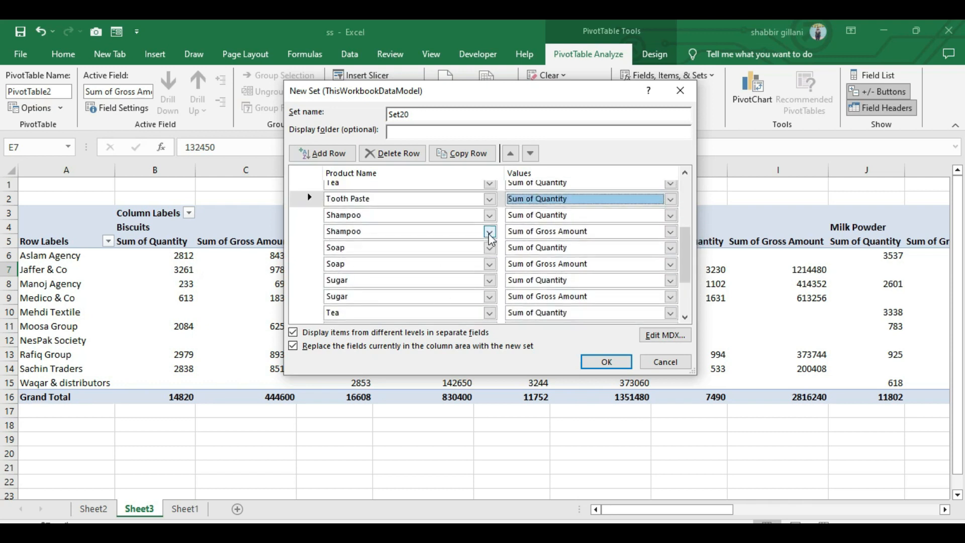
left_click(488, 215)
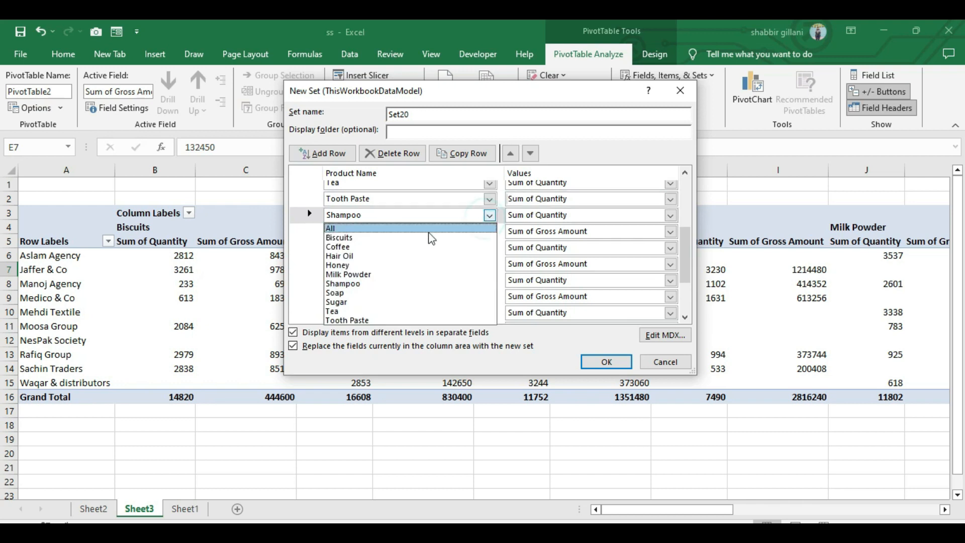
left_click(385, 238)
left_click(487, 232)
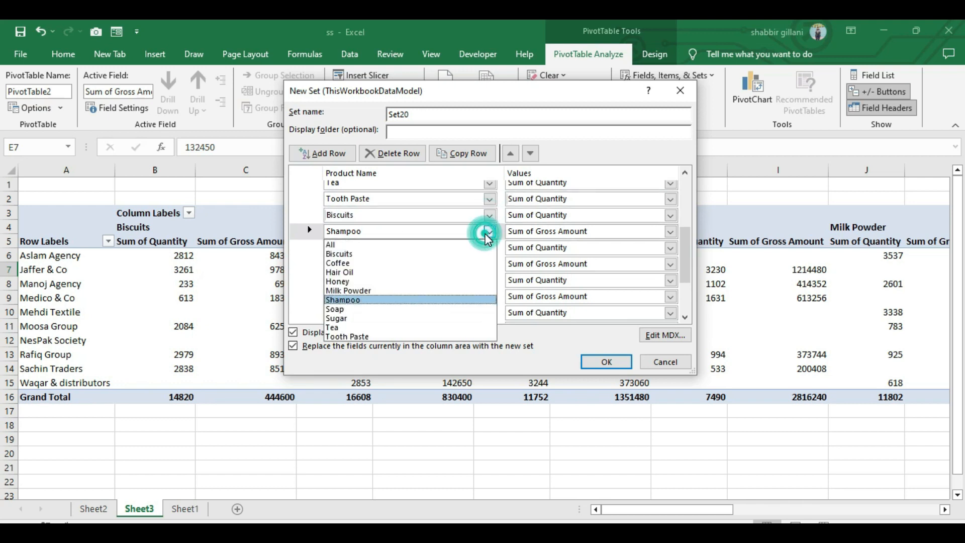
left_click(387, 263)
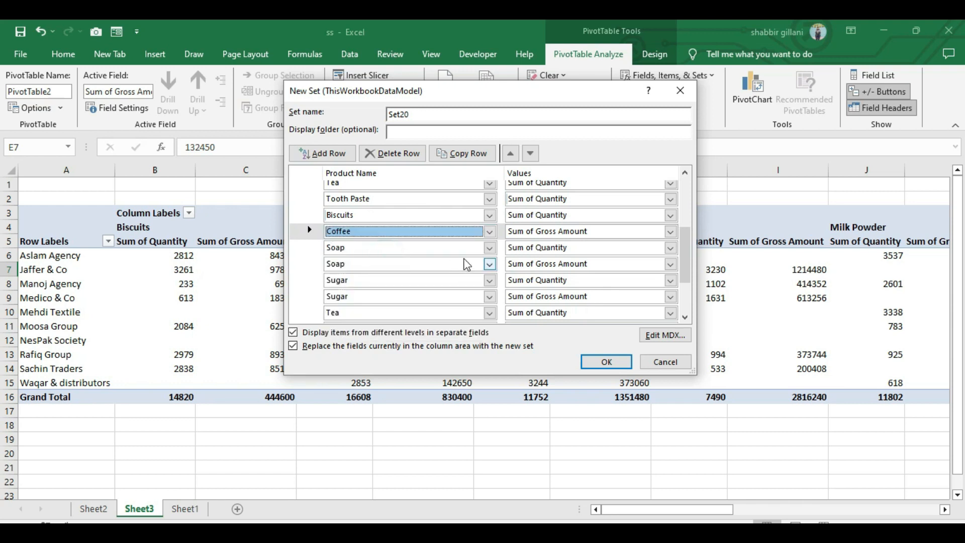
left_click(490, 247)
left_click(363, 289)
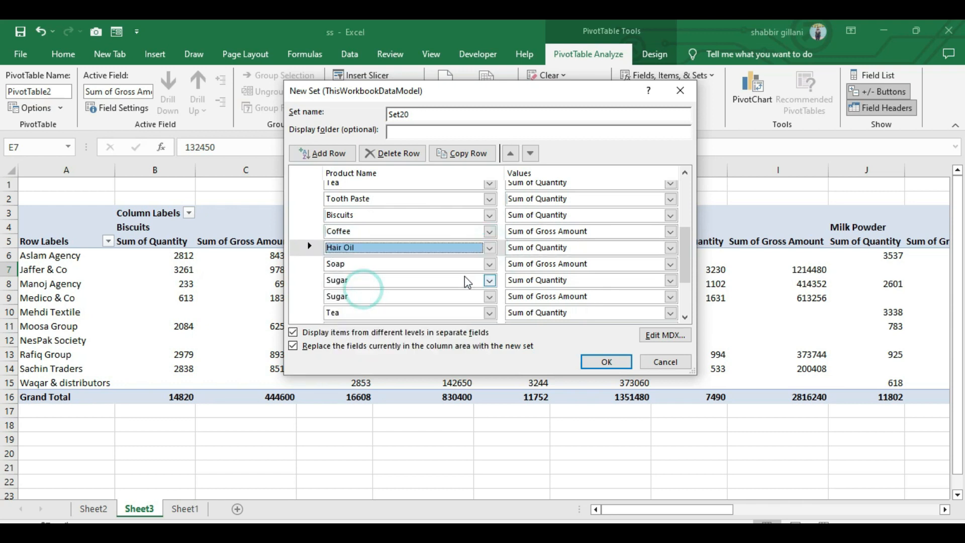
Set the product names in rows fourteen to seventeen of the set to Honey, Milk Powder, Shampoo and Soap.
left_click(489, 263)
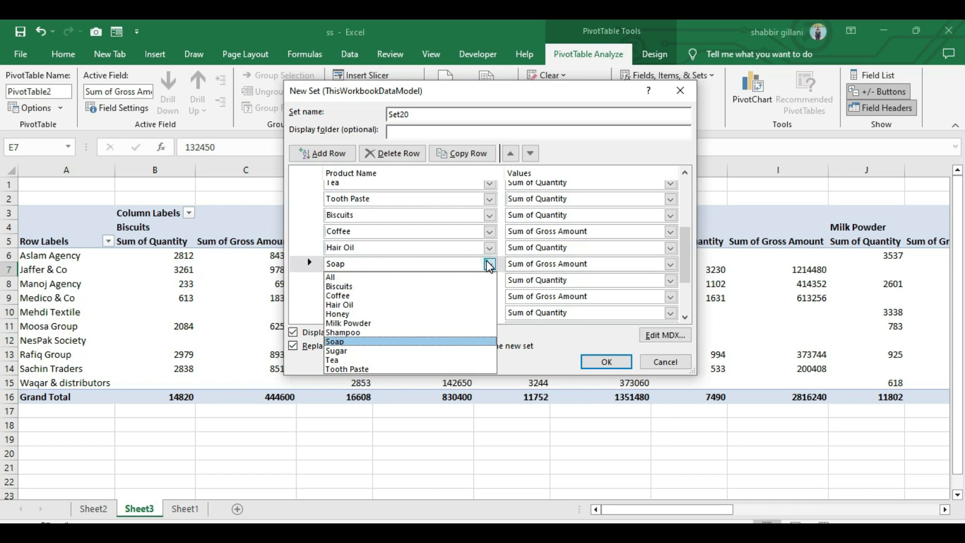
left_click(368, 314)
left_click(490, 280)
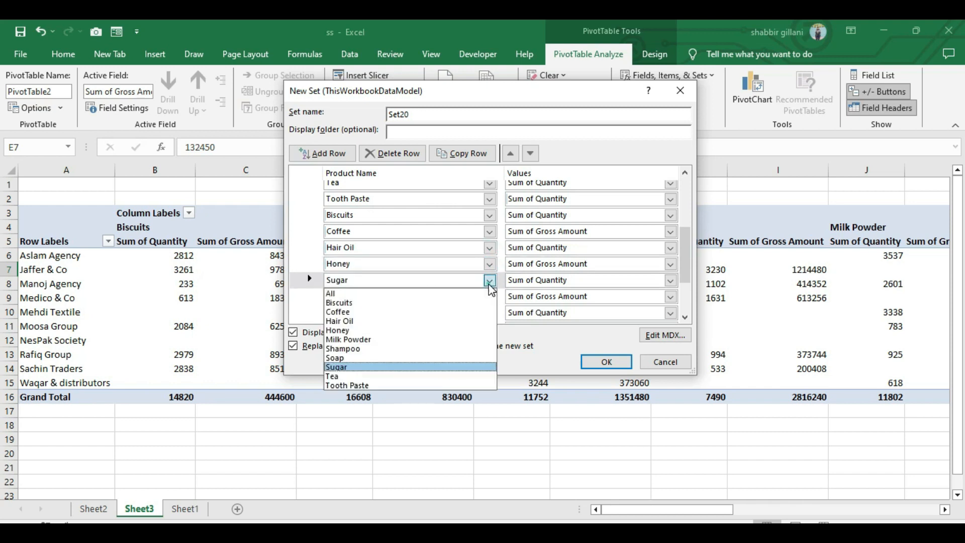
left_click(392, 338)
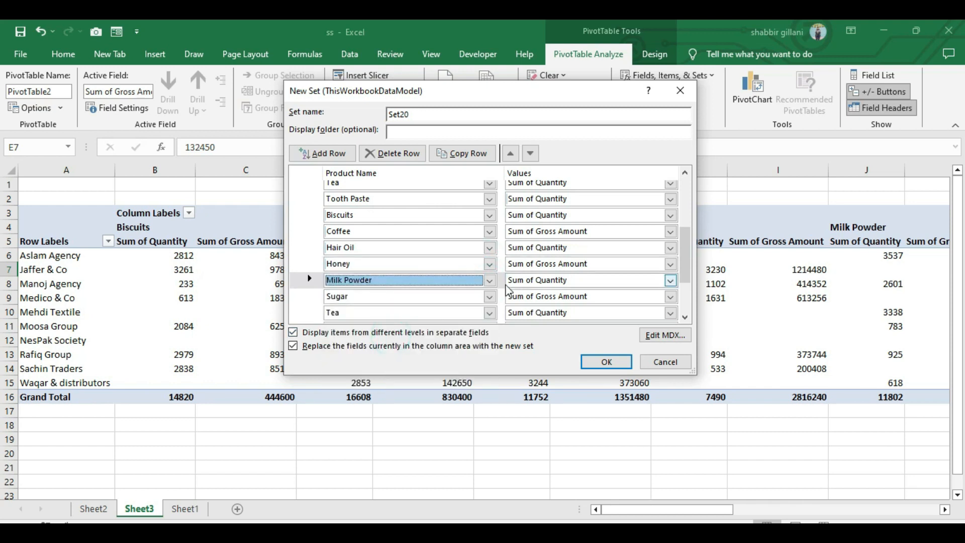
left_click(491, 296)
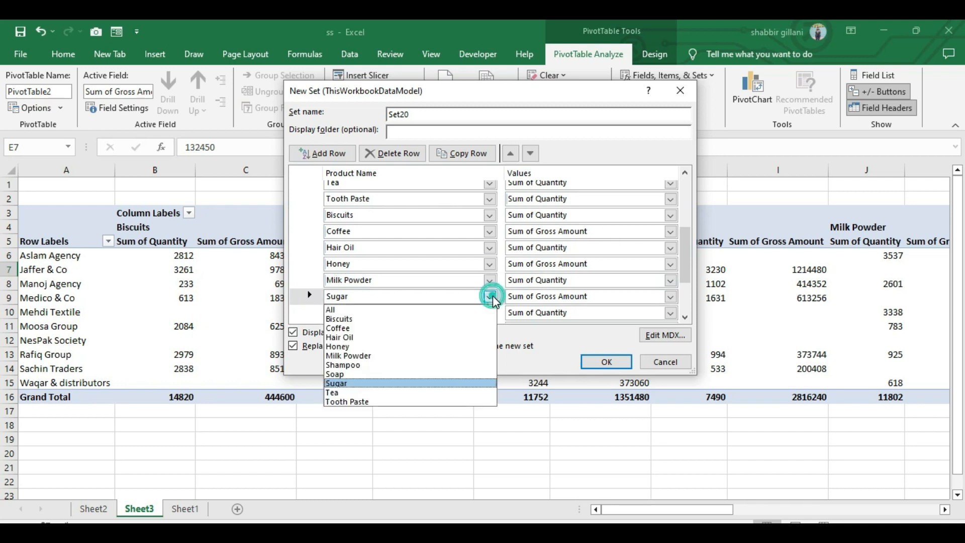
left_click(374, 365)
left_click(489, 313)
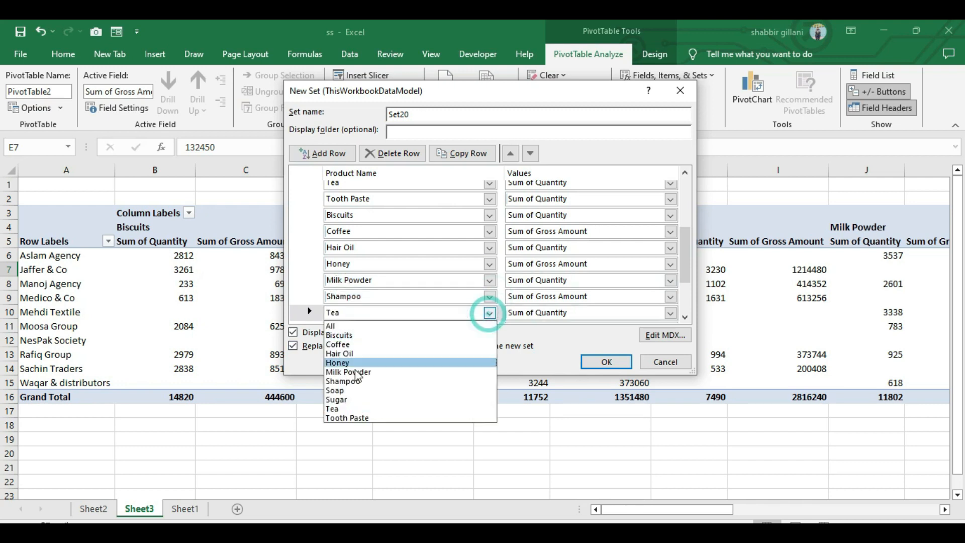
left_click(342, 391)
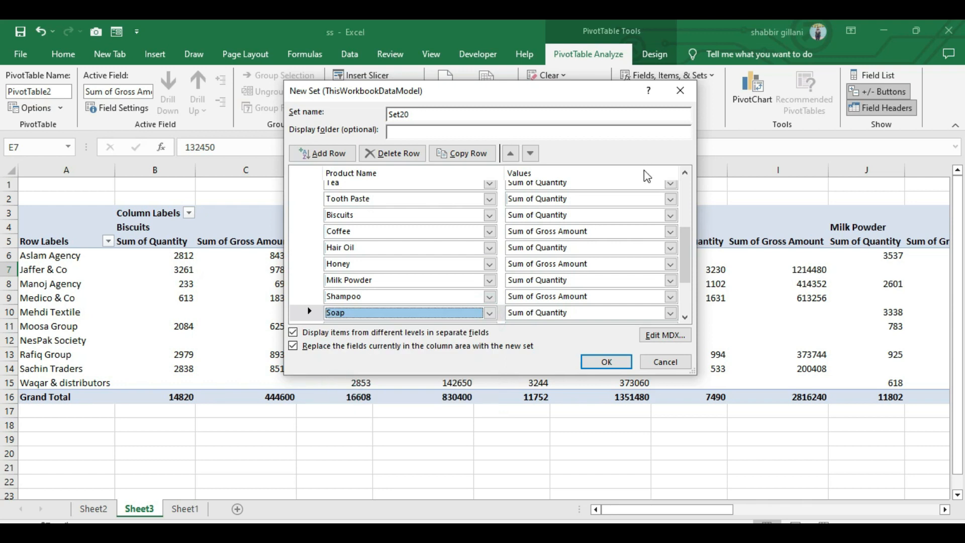
Set the product names in rows eighteen and nineteen of the set to Sugar and Tea.
left_click_drag(687, 246, 691, 271)
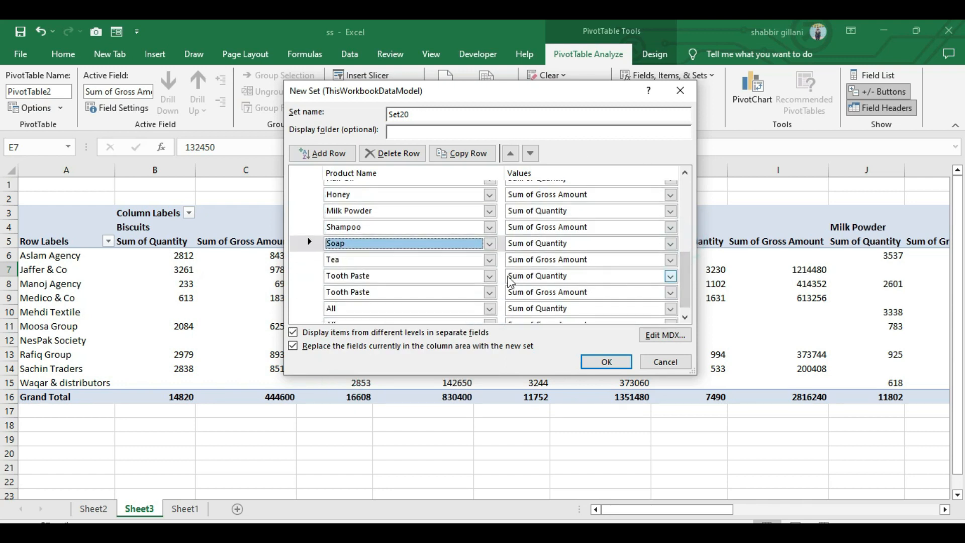
left_click(489, 260)
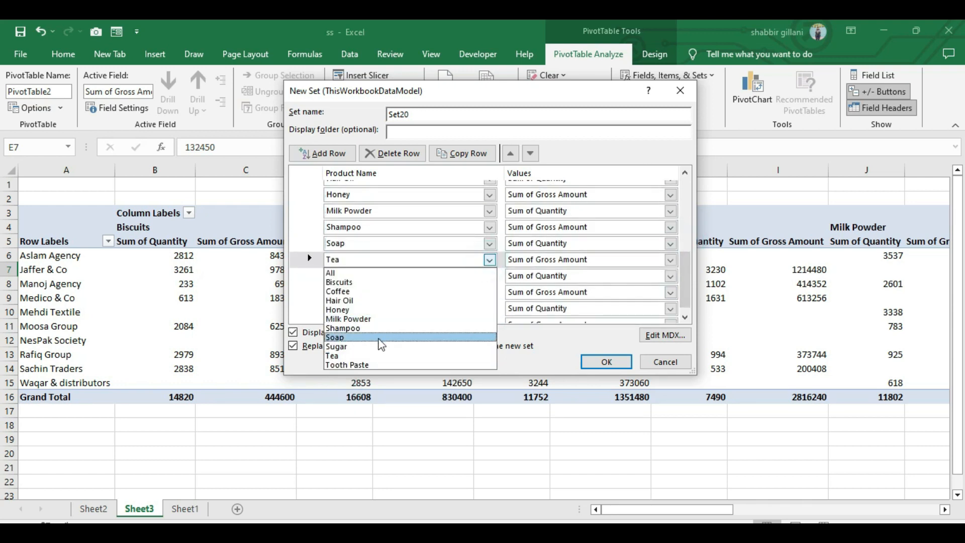
left_click(378, 347)
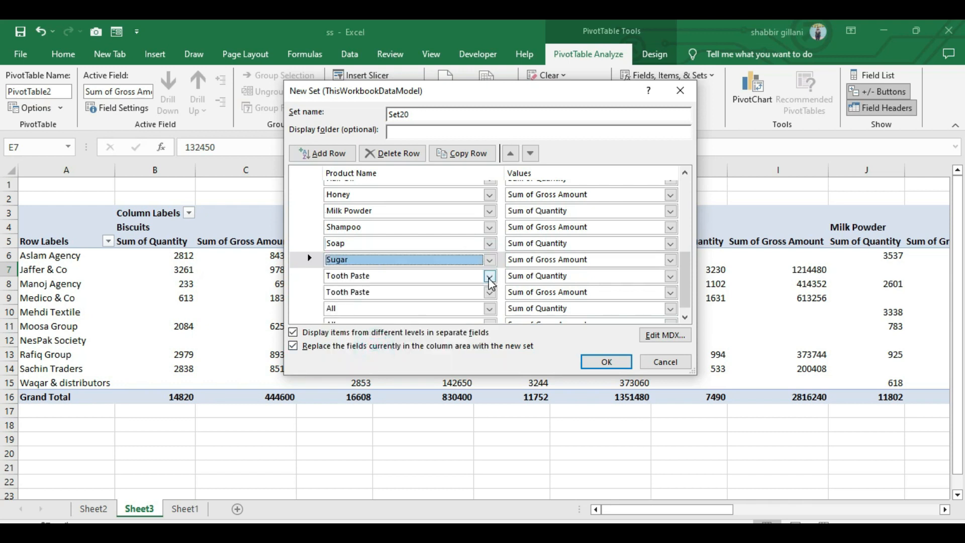
left_click(488, 276)
left_click(374, 369)
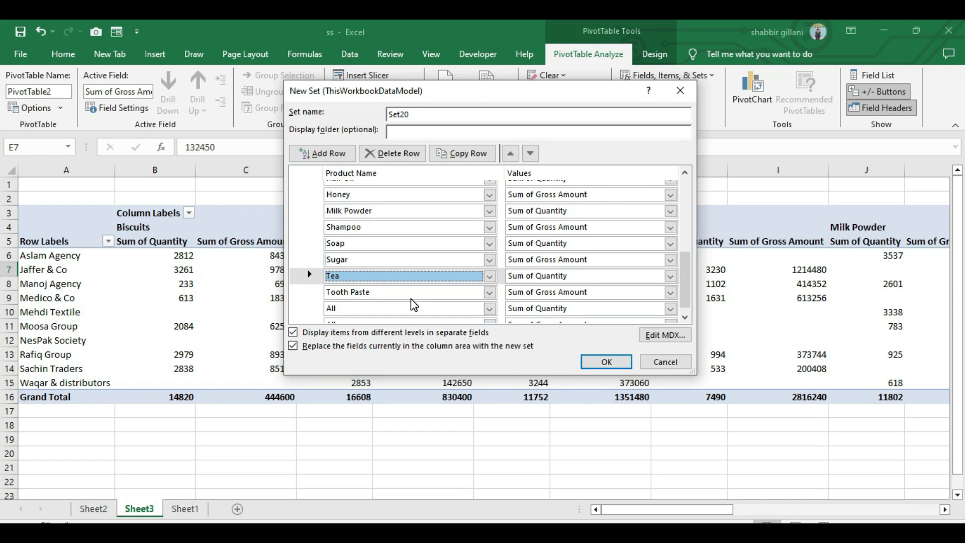
Set the values of the Biscuits and Hair Oil rows in the second product block to Sum of Gross Amount.
left_click_drag(685, 276, 685, 245)
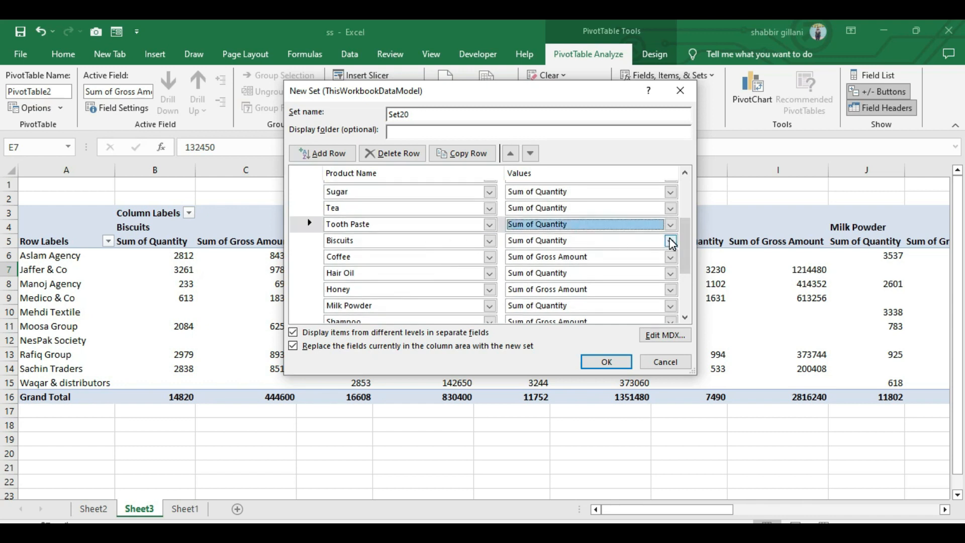
left_click(670, 240)
left_click(573, 264)
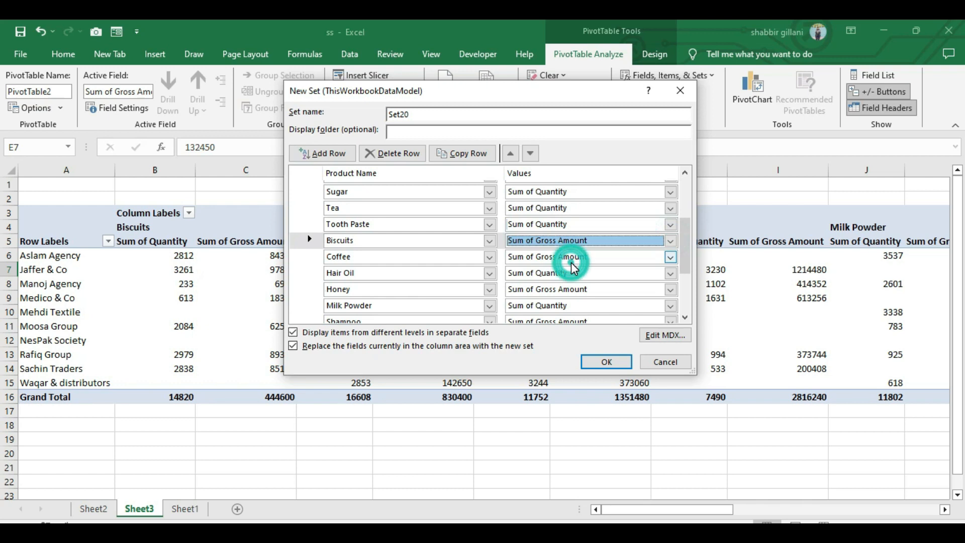
left_click(670, 273)
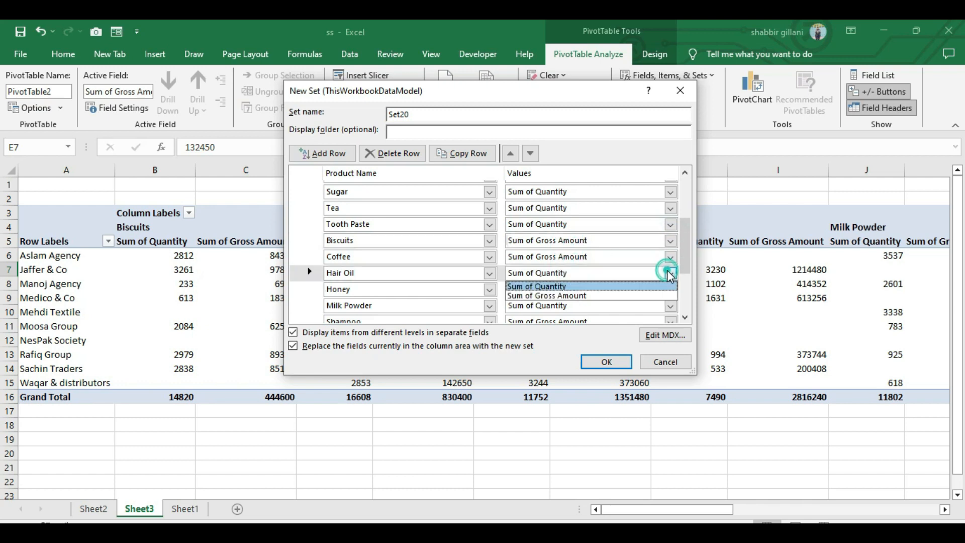
left_click(596, 295)
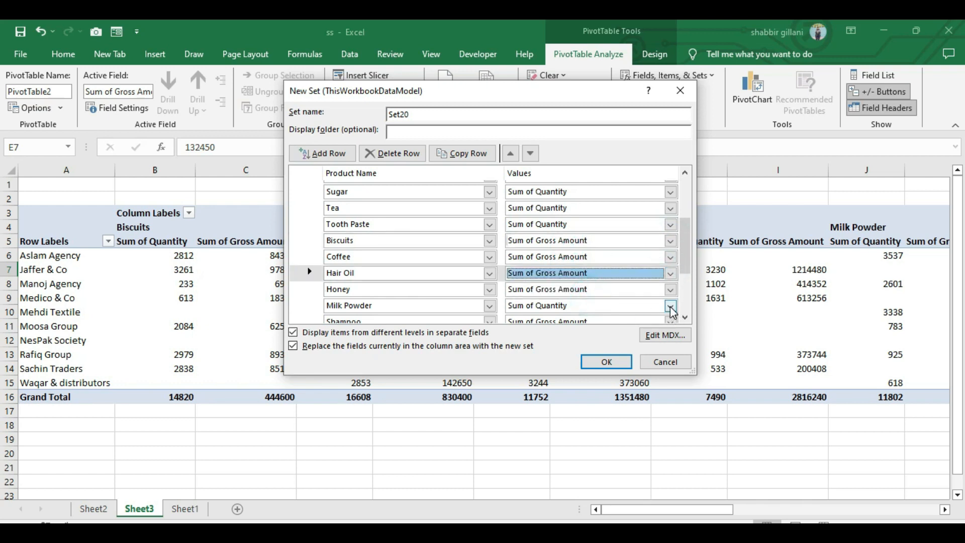
Set the value of the Milk Powder row in the second product block to Sum of Gross Amount.
left_click(671, 306)
left_click(593, 316)
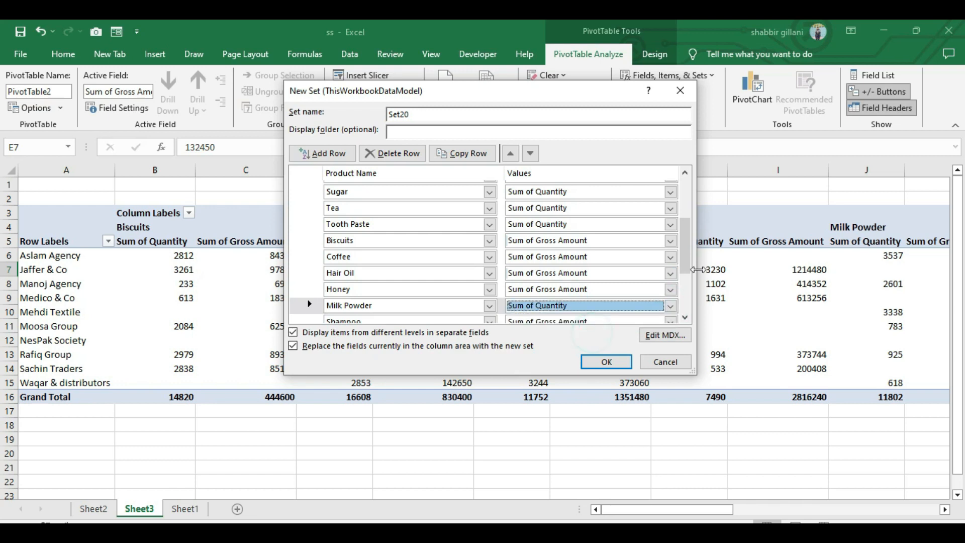
scroll(686, 256, "down", 2)
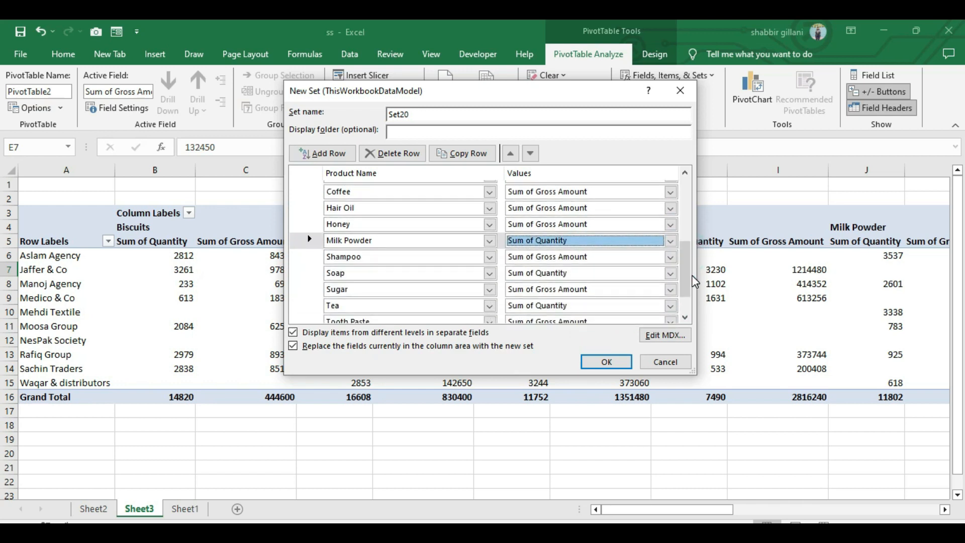
left_click(671, 241)
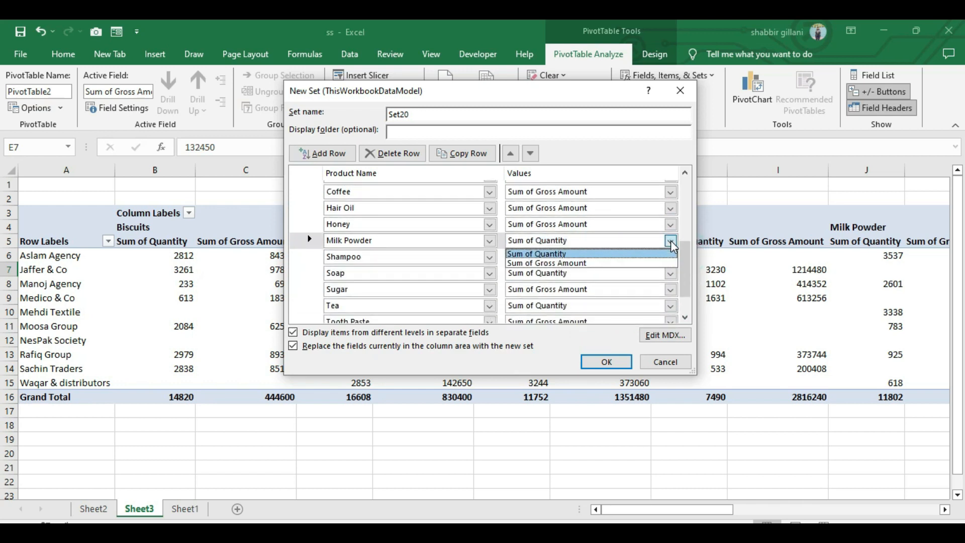
left_click(615, 264)
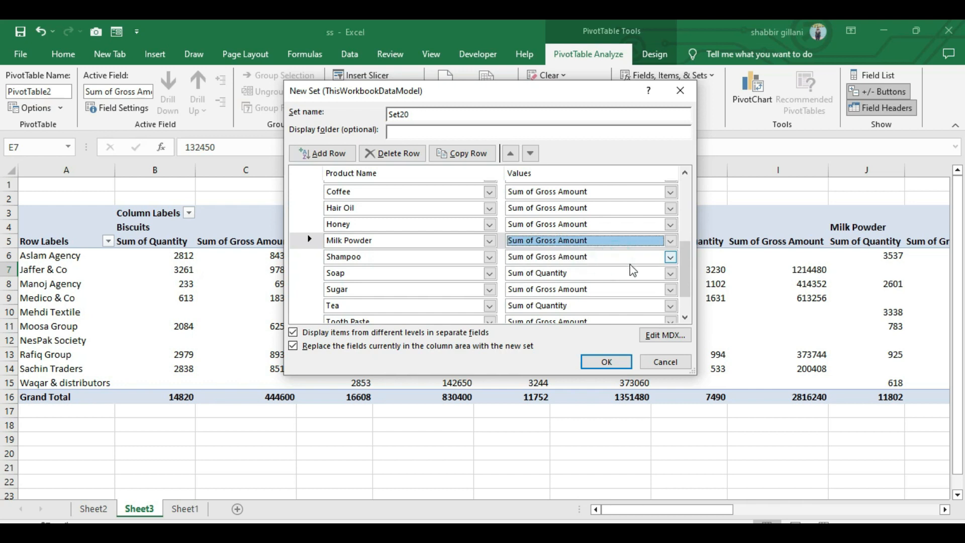
Set the value of the Soap row in the second product block to Sum of Gross Amount.
left_click(671, 273)
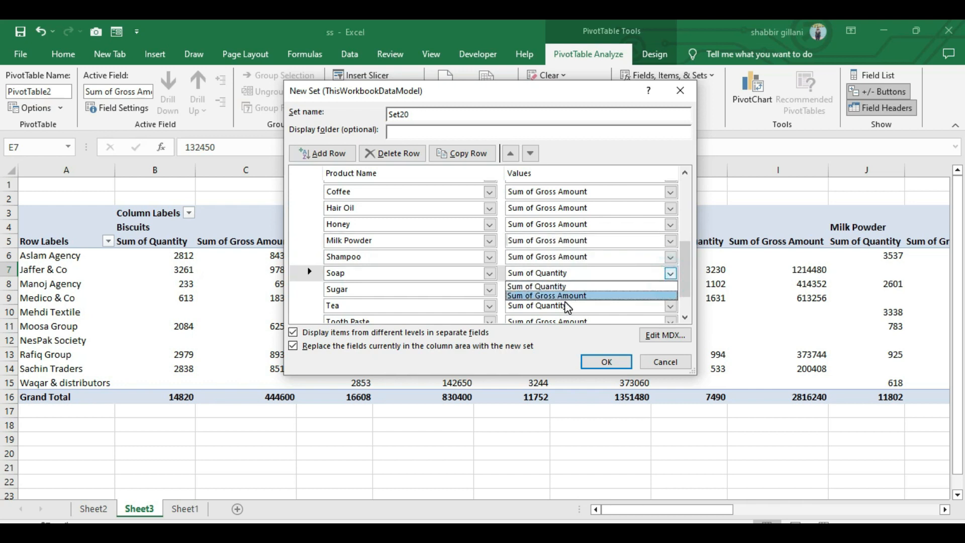
left_click(563, 284)
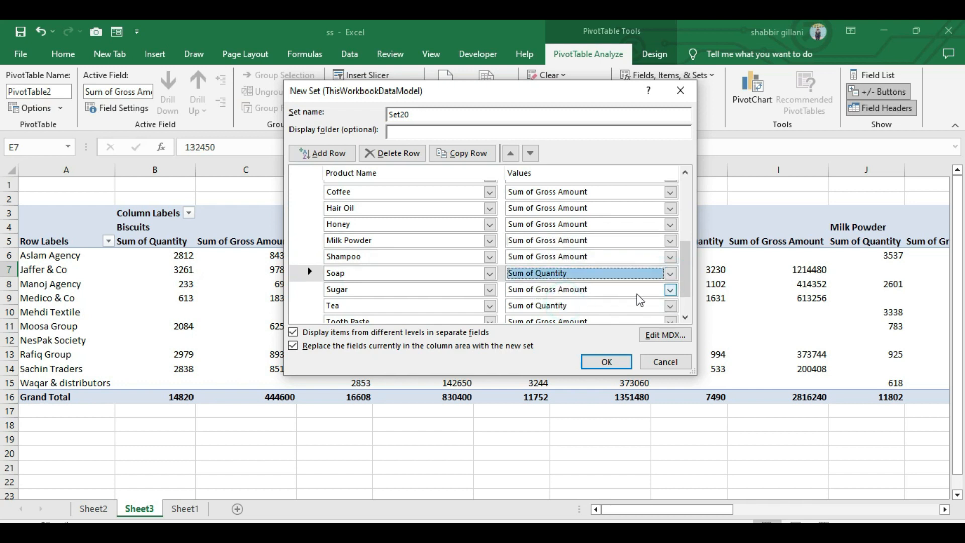
left_click(670, 273)
left_click(583, 295)
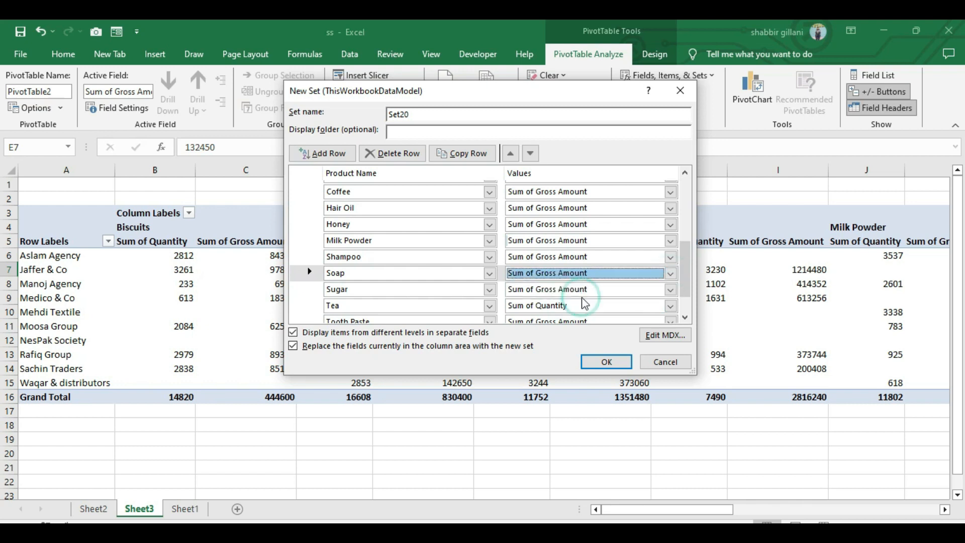
Set the second Tea row's value to Sum of Gross Amount and create the set, replacing the PivotTable's current column fields.
left_click(671, 305)
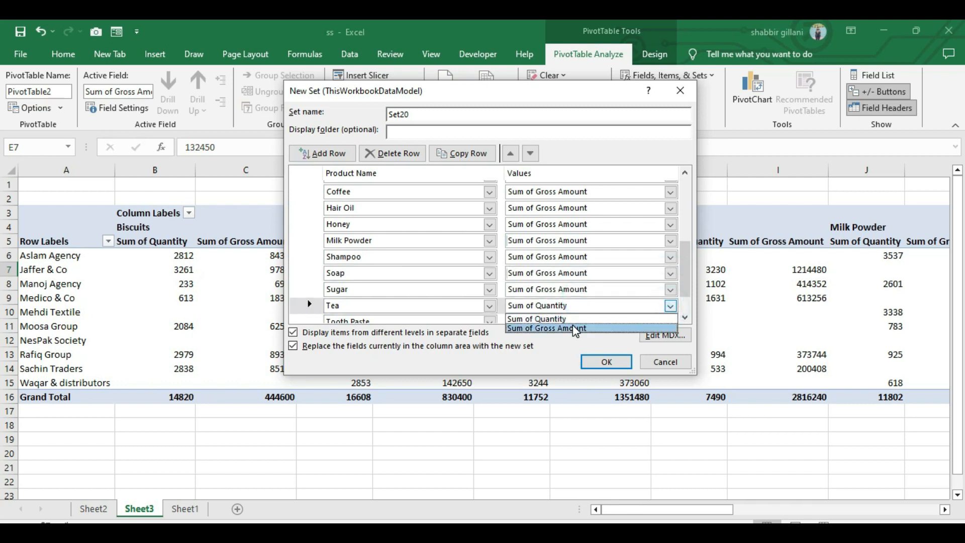
left_click(575, 329)
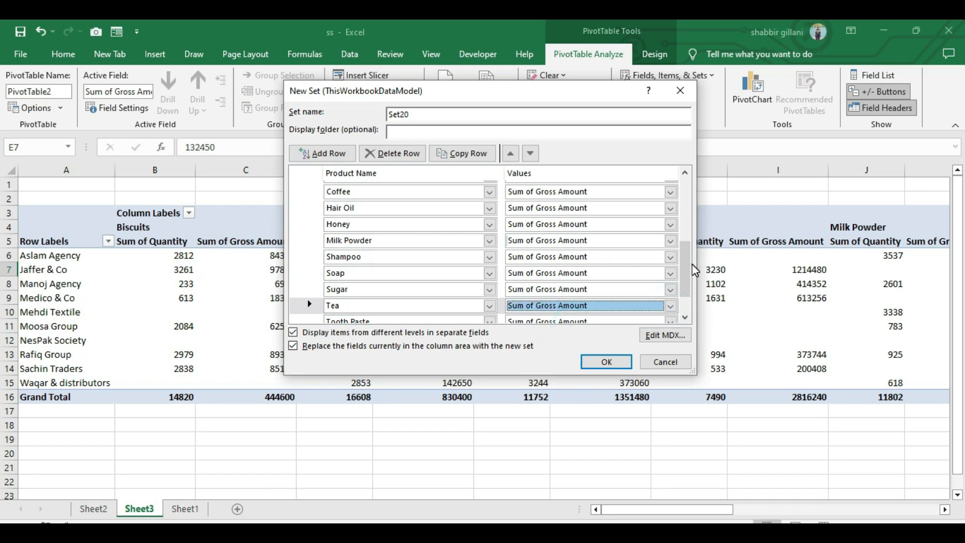
scroll(687, 272, "down", 1)
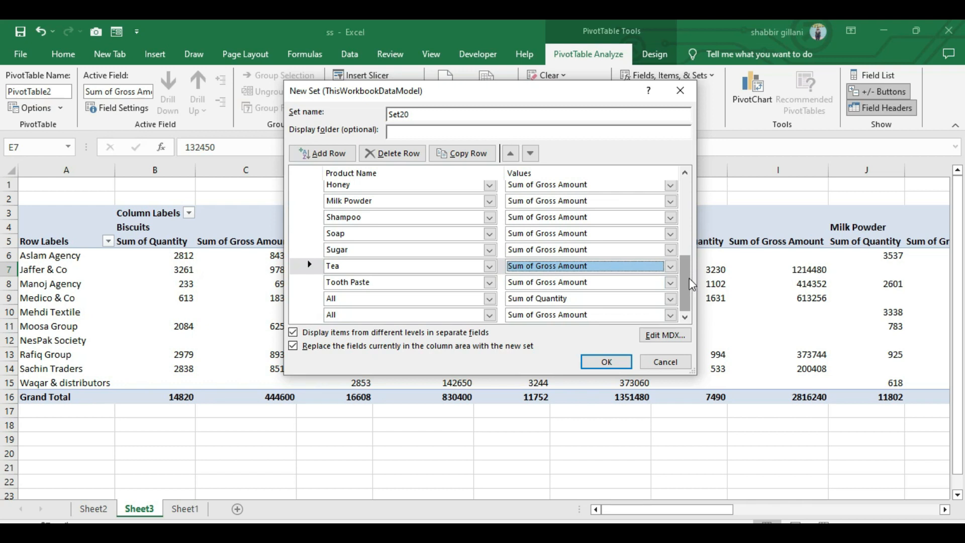
left_click(612, 364)
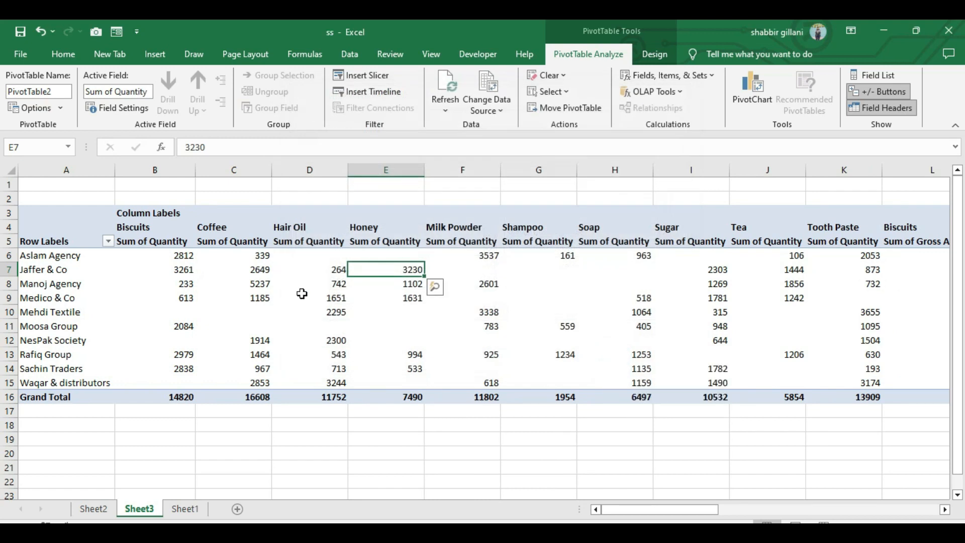
Select columns B to K to review the quantity block for all products from Biscuits to Tooth Paste.
left_click(175, 169)
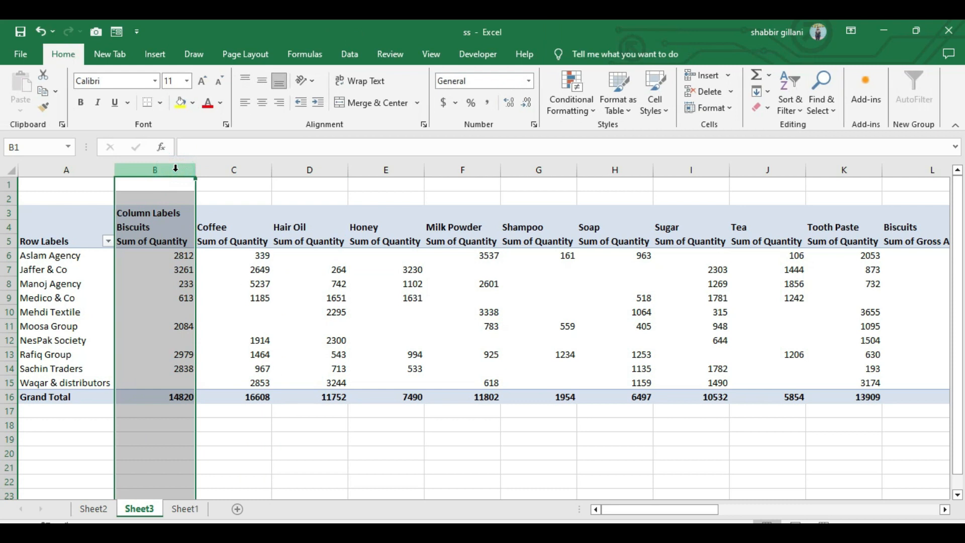
left_click_drag(175, 169, 897, 169)
key("shift+Left")
key("shift+Left")
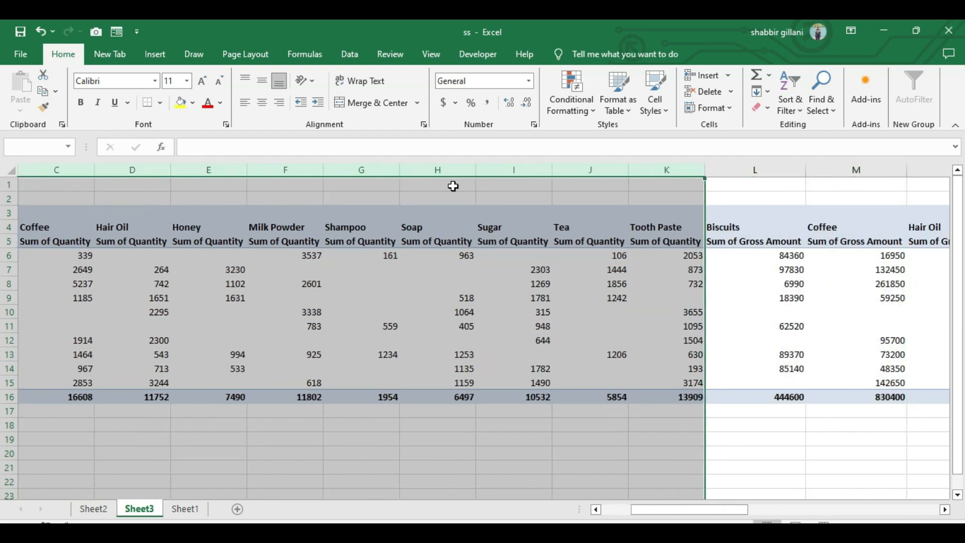
Select the gross amount columns L to U to review that block, and check the total columns that follow it.
left_click_drag(650, 509, 732, 494)
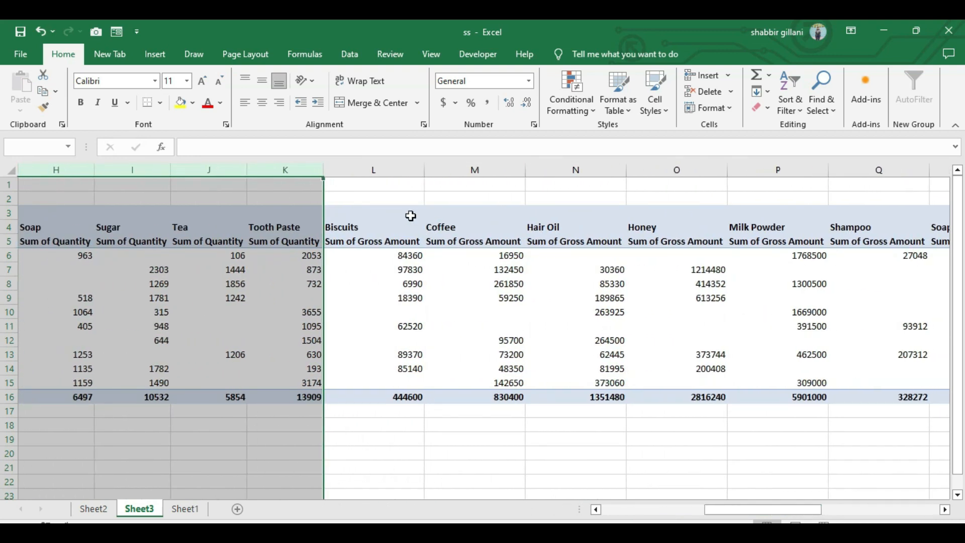
left_click(388, 162)
key("Right")
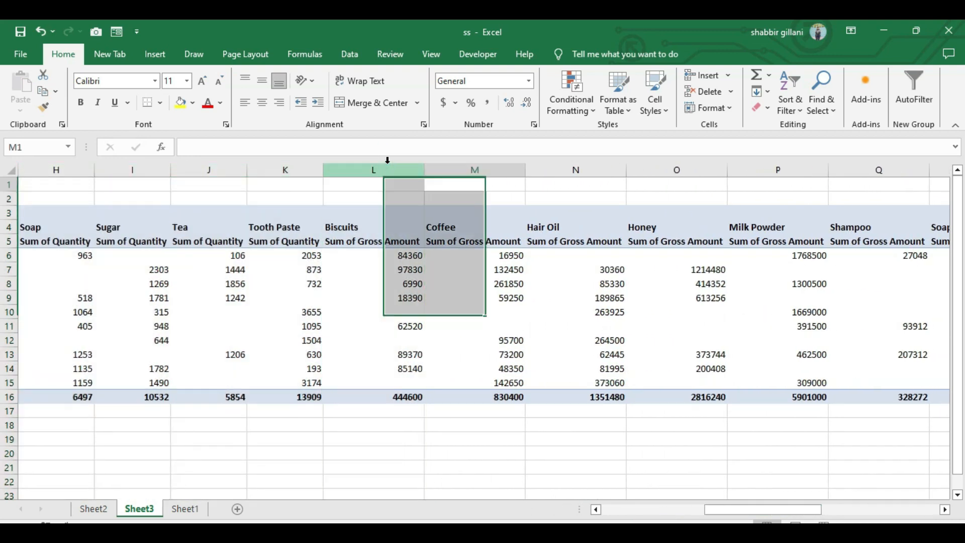
left_click(383, 168)
key("shift+Right")
key("shift+Right")
key("shift+Right")
key("shift+Right")
key("shift+Right")
key("shift+Right")
key("shift+Right")
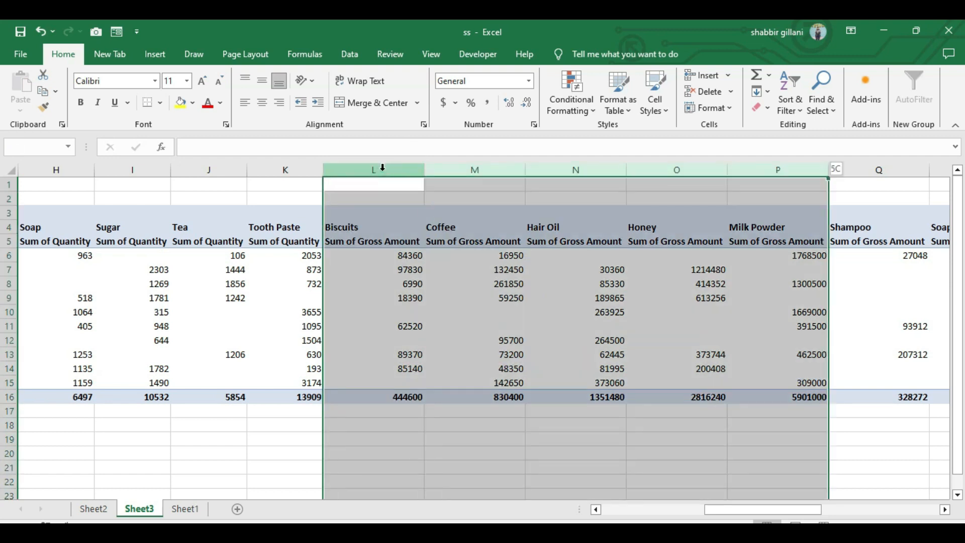
key("shift+Right")
key("shift+Right")
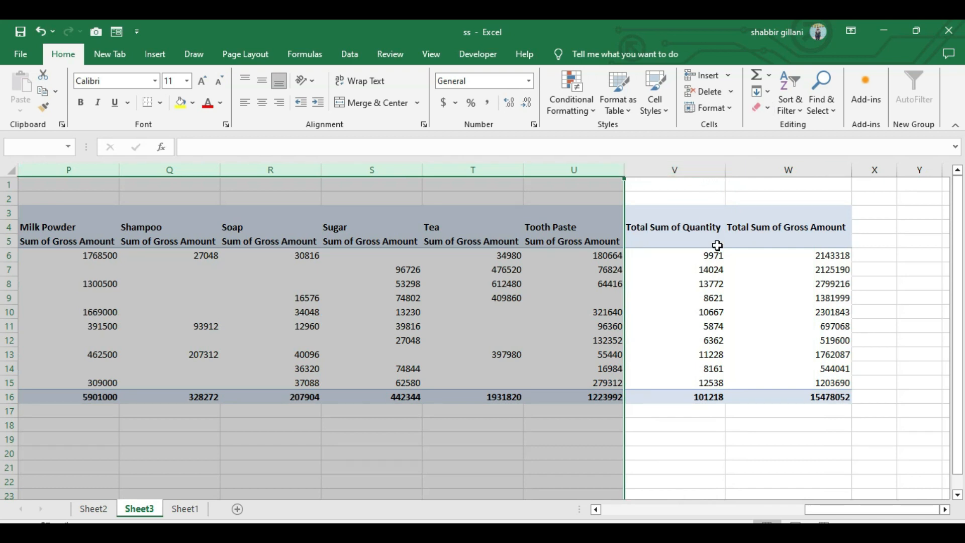
left_click(690, 282)
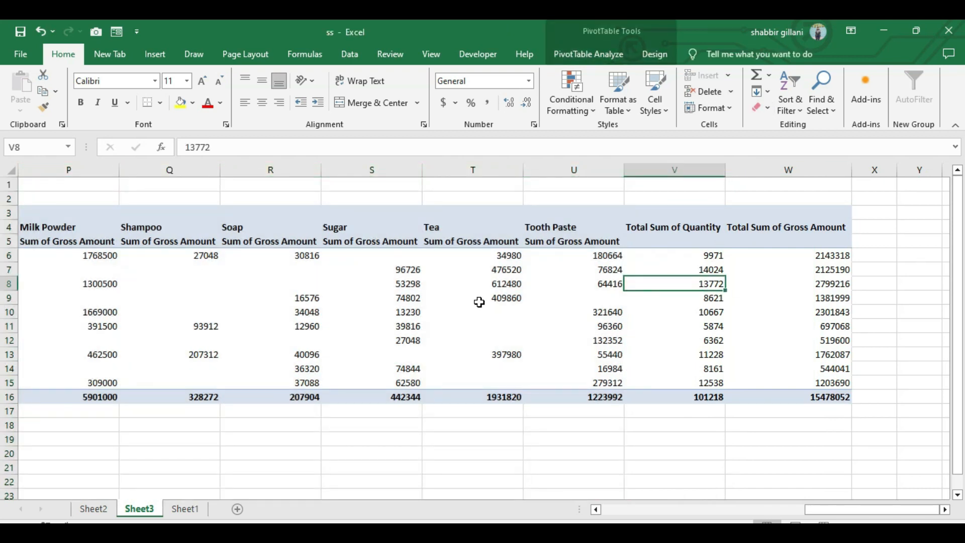
left_click(485, 275)
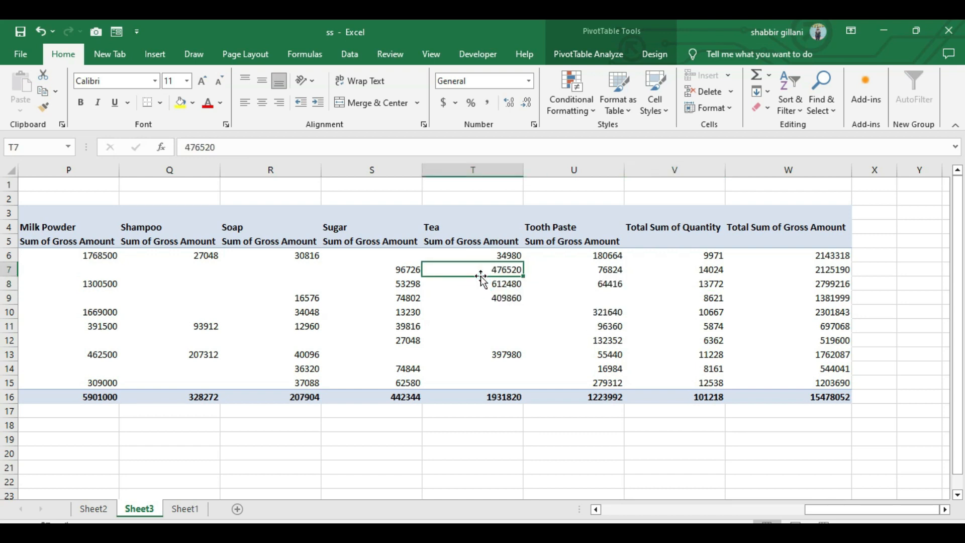